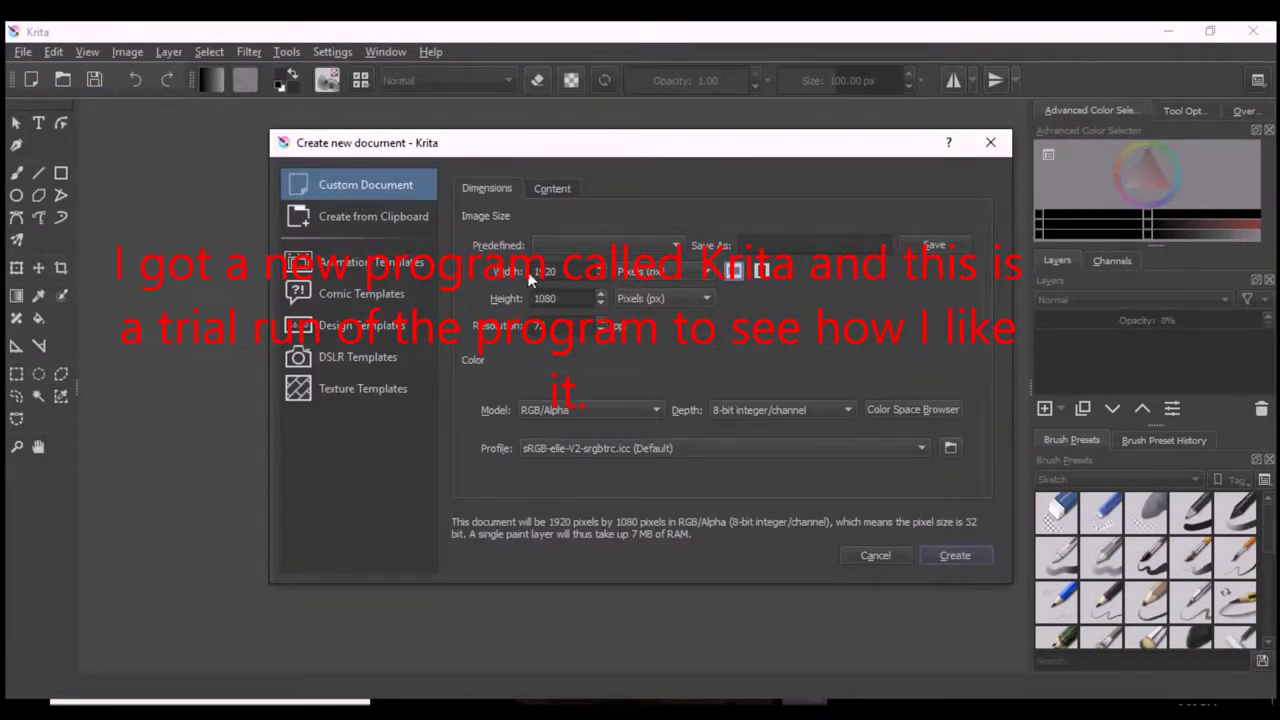
- Create the 1920 × 1080 document and zoom the canvas view to 50%
left_click(955, 558)
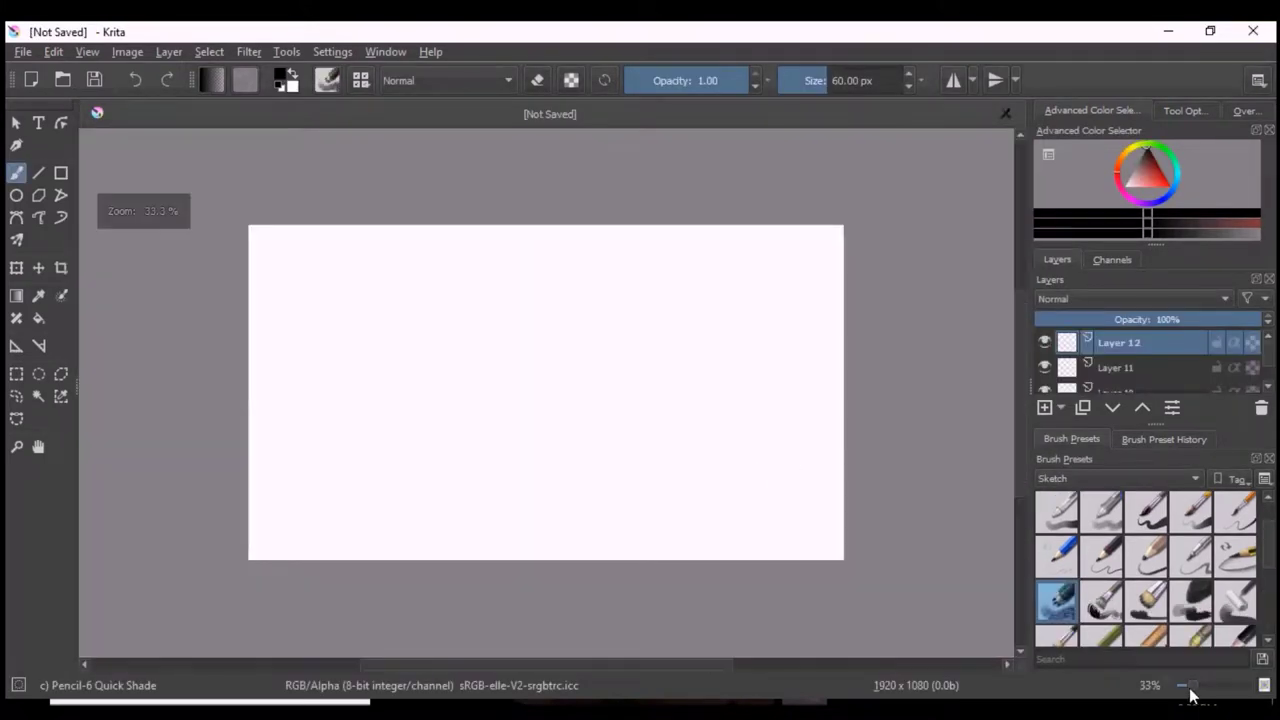
left_click_drag(1188, 690, 1192, 693)
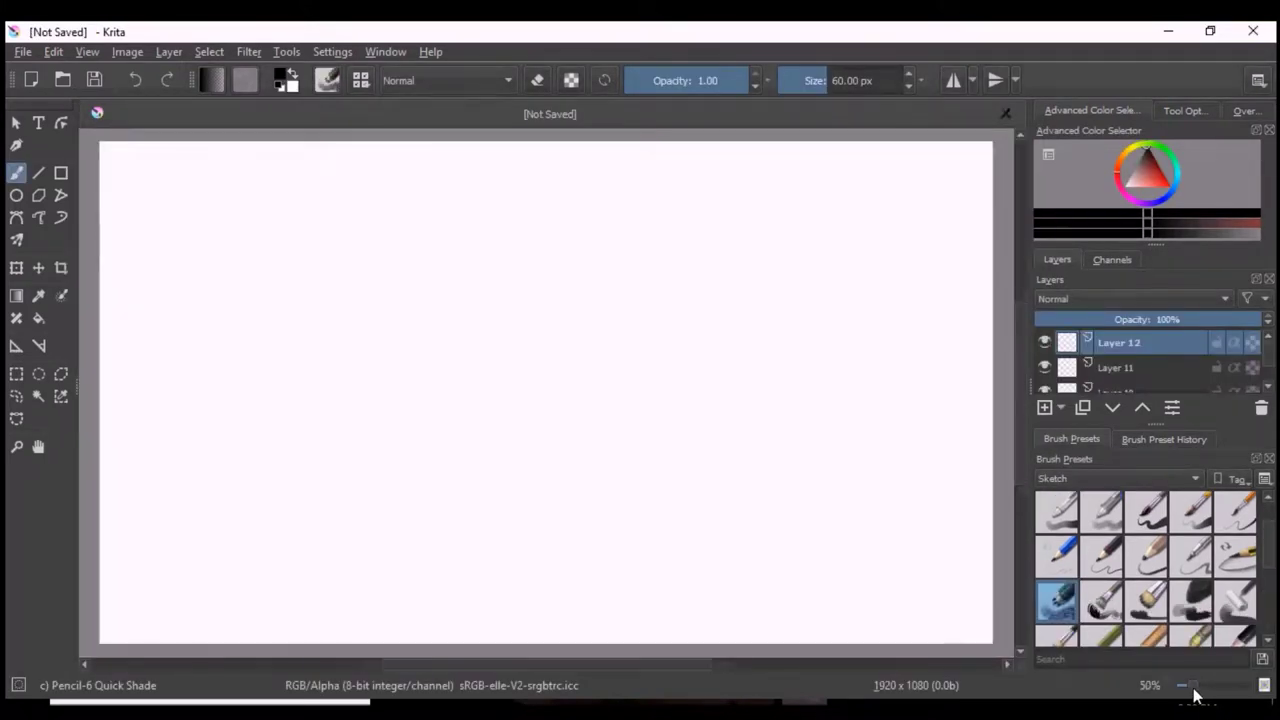
- Pick Texture Snow Pile from the Textures presets and paint a dark lower-left hill
left_click(1117, 478)
left_click(1080, 497)
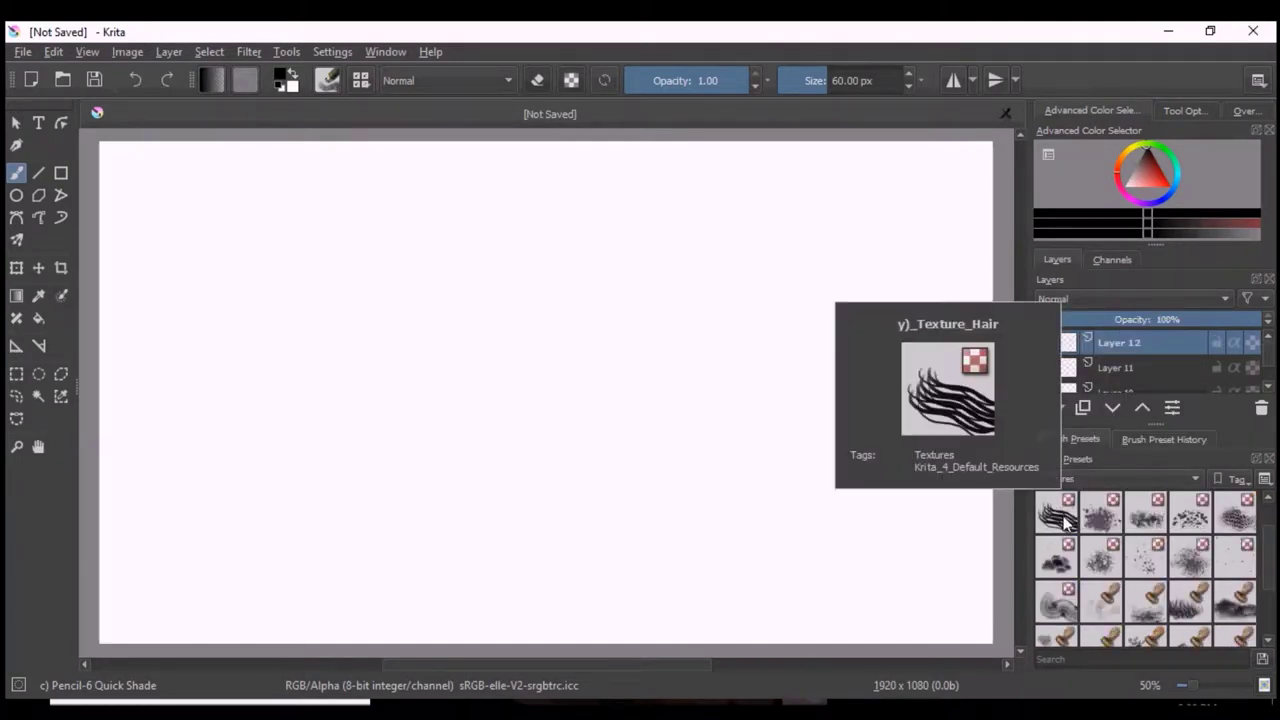
left_click(1057, 557)
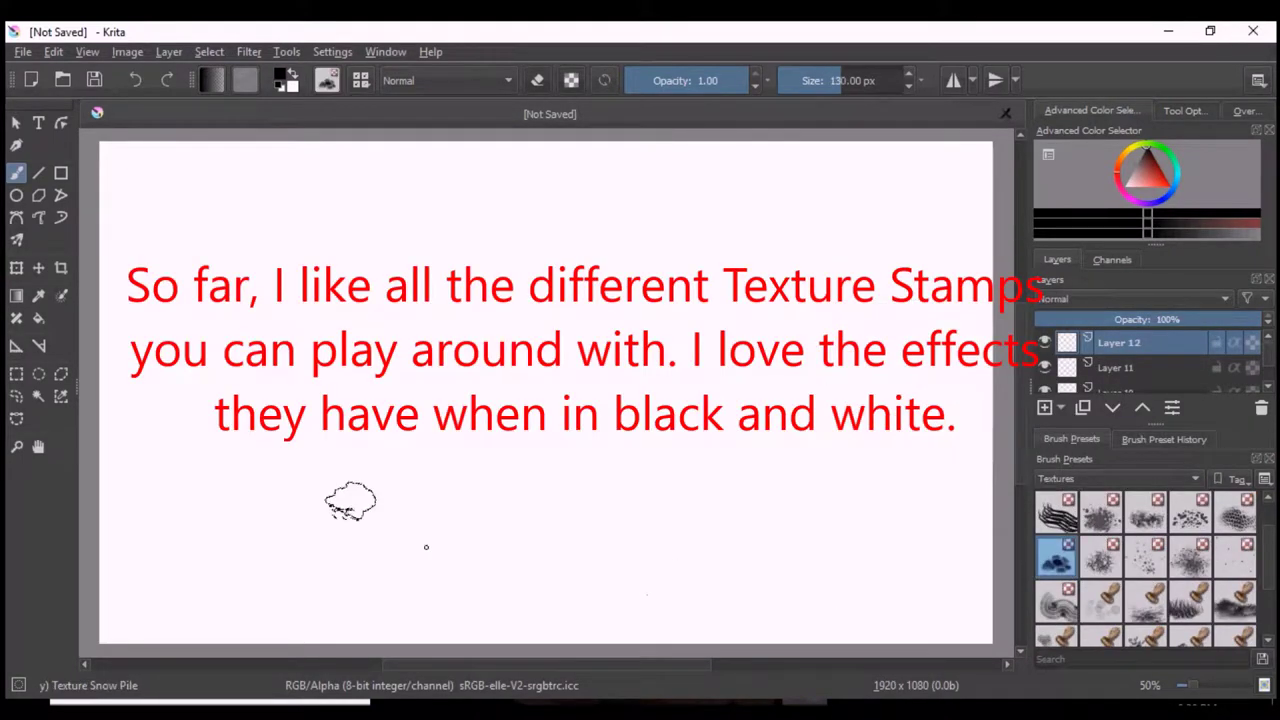
mouse_move(120, 395)
left_mouse_down()
mouse_move(230, 430)
mouse_move(108, 423)
mouse_move(245, 495)
mouse_move(120, 470)
mouse_move(182, 513)
mouse_move(395, 508)
mouse_move(260, 470)
mouse_move(415, 440)
mouse_move(408, 486)
mouse_move(450, 490)
left_mouse_up()
mouse_move(115, 515)
left_mouse_down()
mouse_move(270, 562)
mouse_move(372, 528)
mouse_move(390, 568)
left_mouse_up()
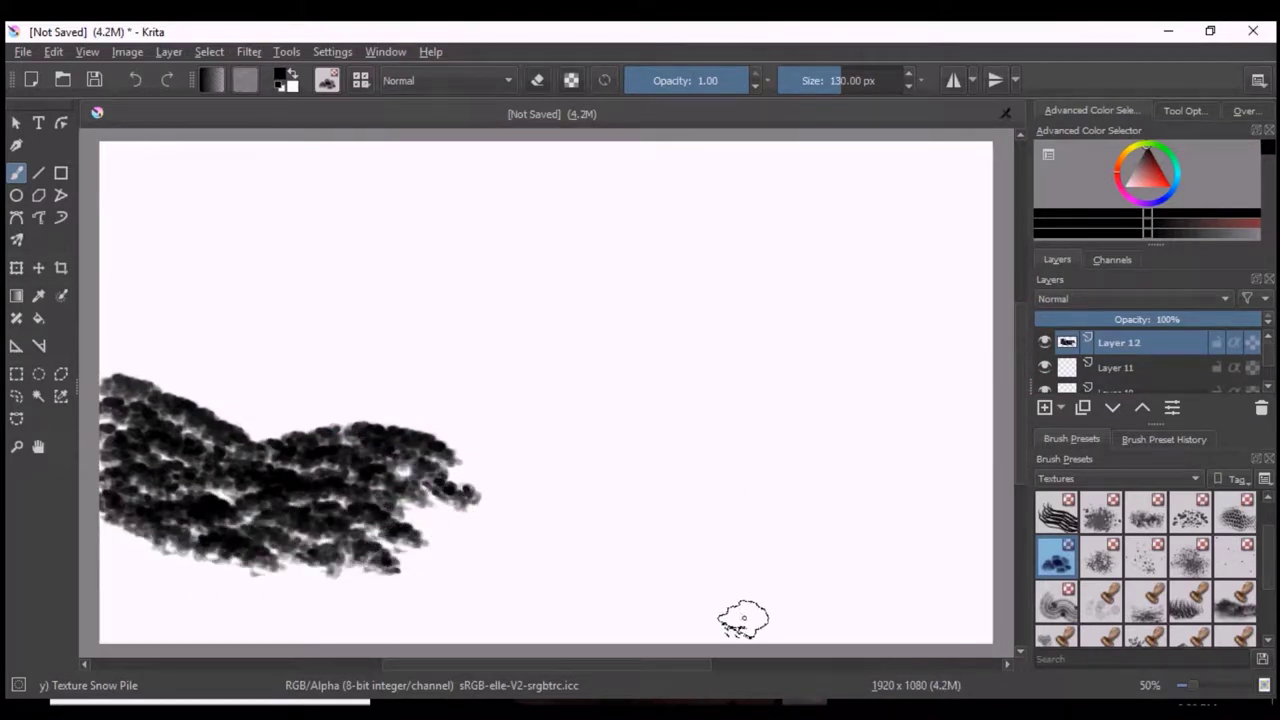
- Paint a second textured hill at lower right, thicken the left hill, and select Texture Splat
mouse_move(748, 620)
left_mouse_down()
mouse_move(980, 566)
mouse_move(760, 640)
mouse_move(985, 575)
mouse_move(962, 636)
left_mouse_up()
mouse_move(978, 522)
left_mouse_down()
mouse_move(909, 528)
mouse_move(965, 535)
mouse_move(893, 530)
mouse_move(585, 630)
mouse_move(705, 545)
mouse_move(555, 630)
left_mouse_up()
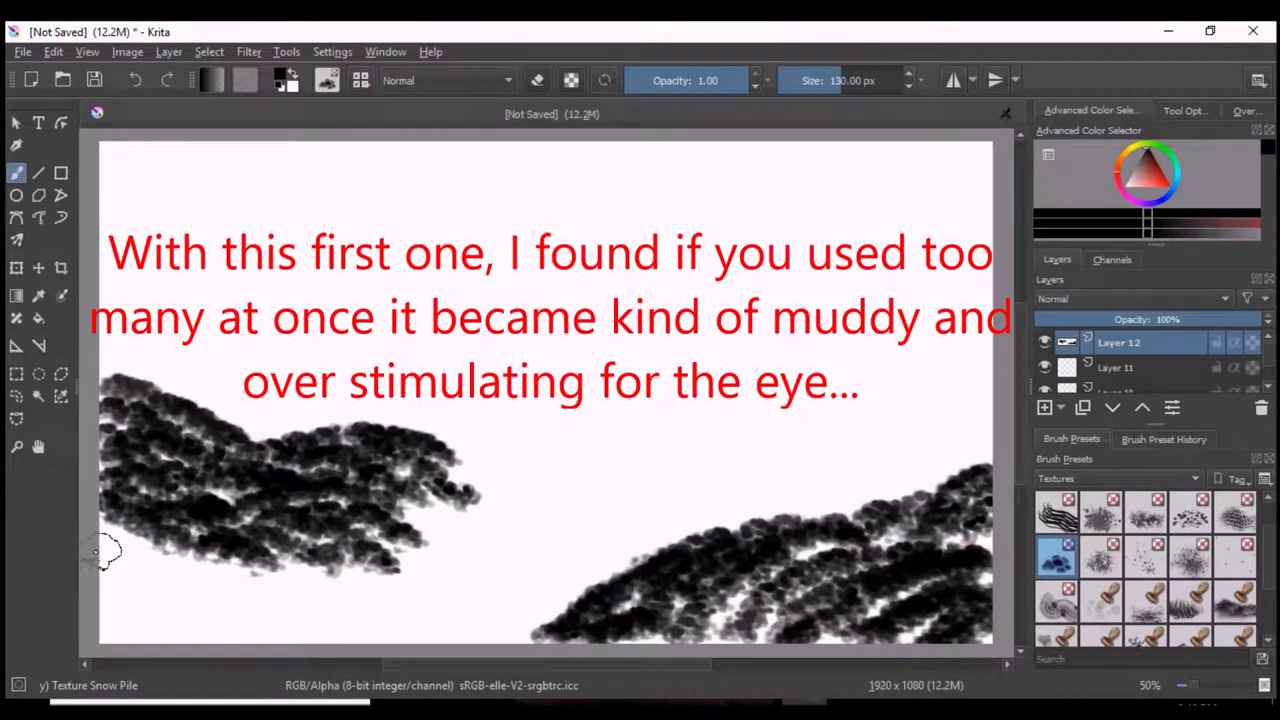
mouse_move(110, 535)
left_mouse_down()
mouse_move(229, 600)
mouse_move(329, 594)
mouse_move(105, 585)
mouse_move(106, 605)
mouse_move(171, 630)
mouse_move(330, 605)
mouse_move(460, 640)
left_mouse_up()
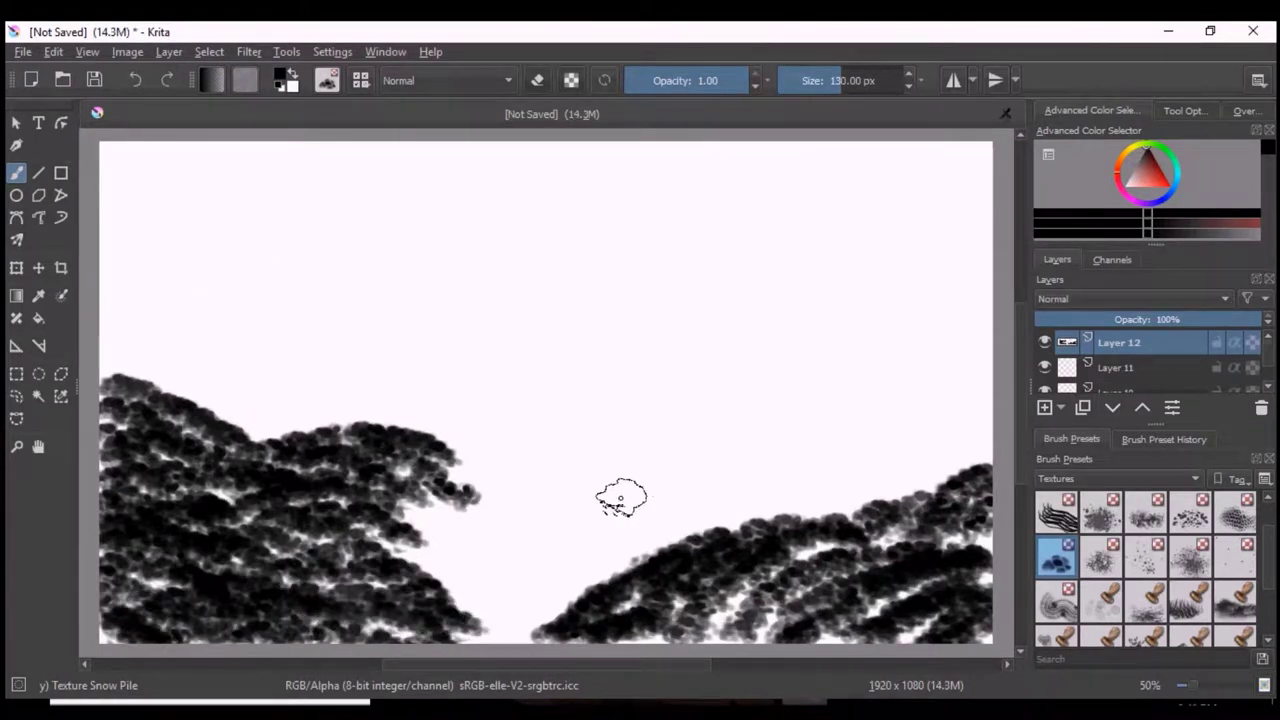
left_click(1147, 560)
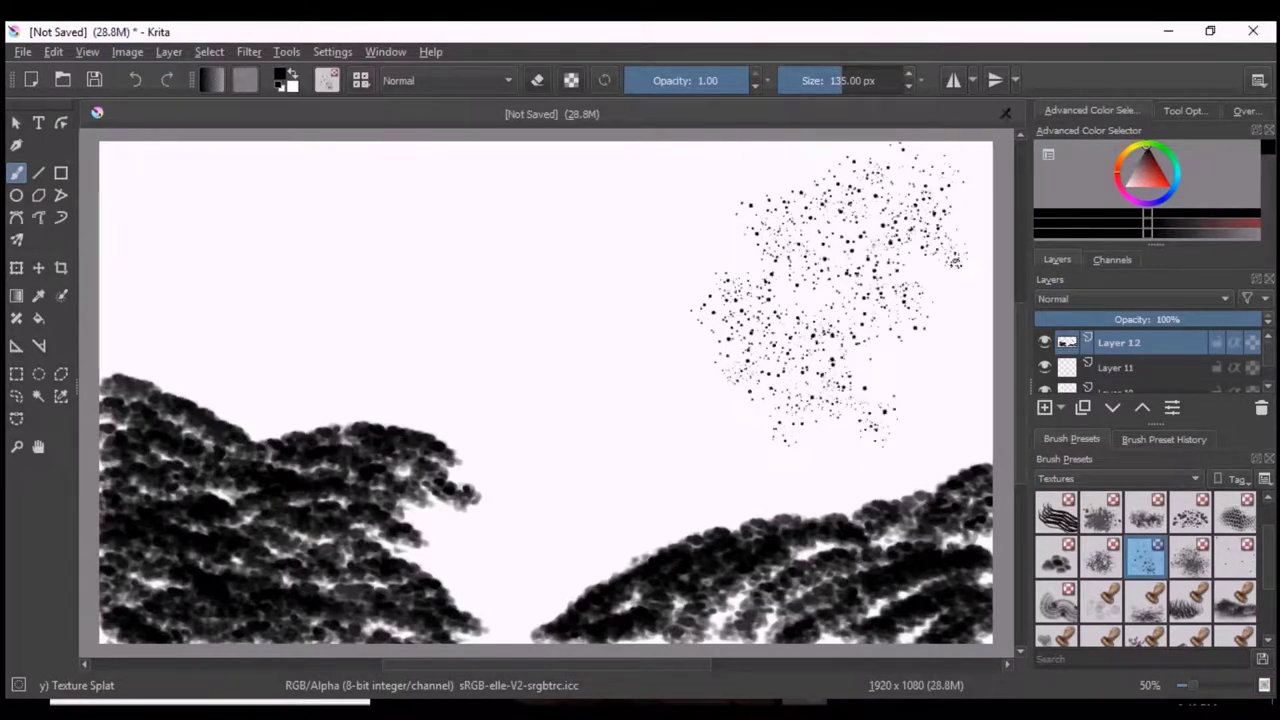
- Scatter Texture Splat speckles across the upper right, middle and left sky
left_click_drag(745, 160, 760, 235)
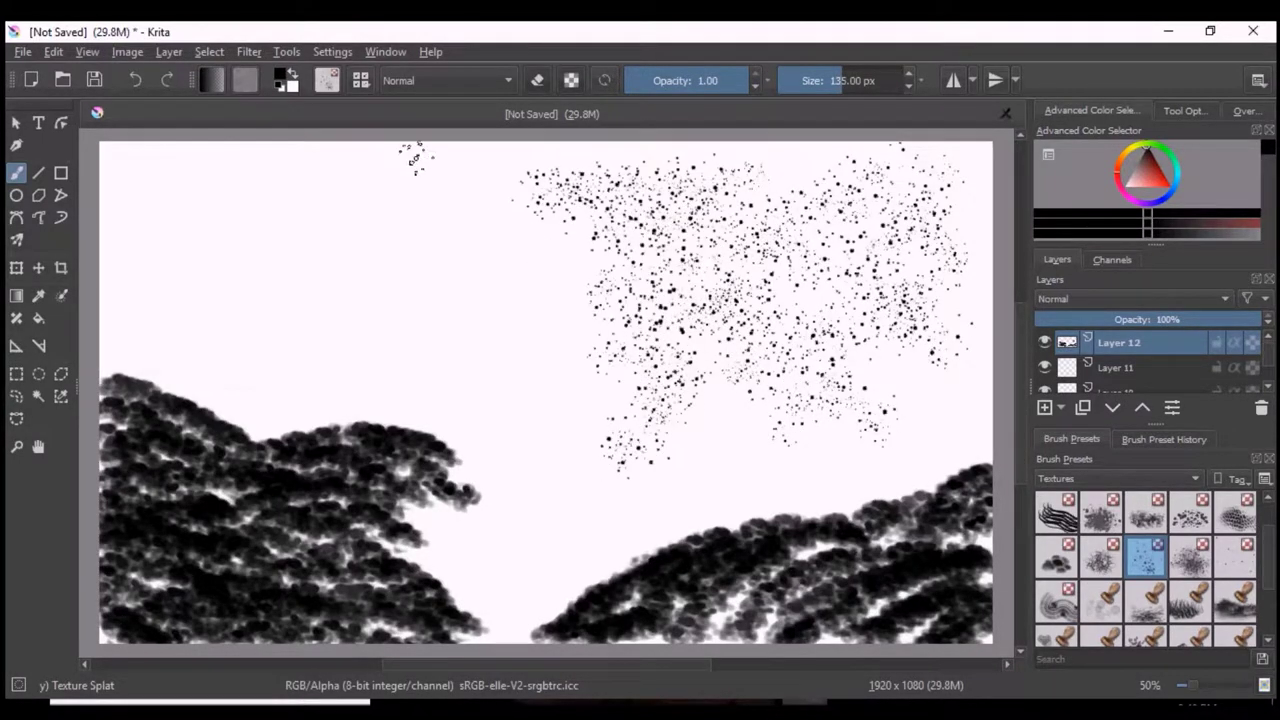
left_click_drag(415, 158, 455, 282)
left_click_drag(370, 195, 308, 383)
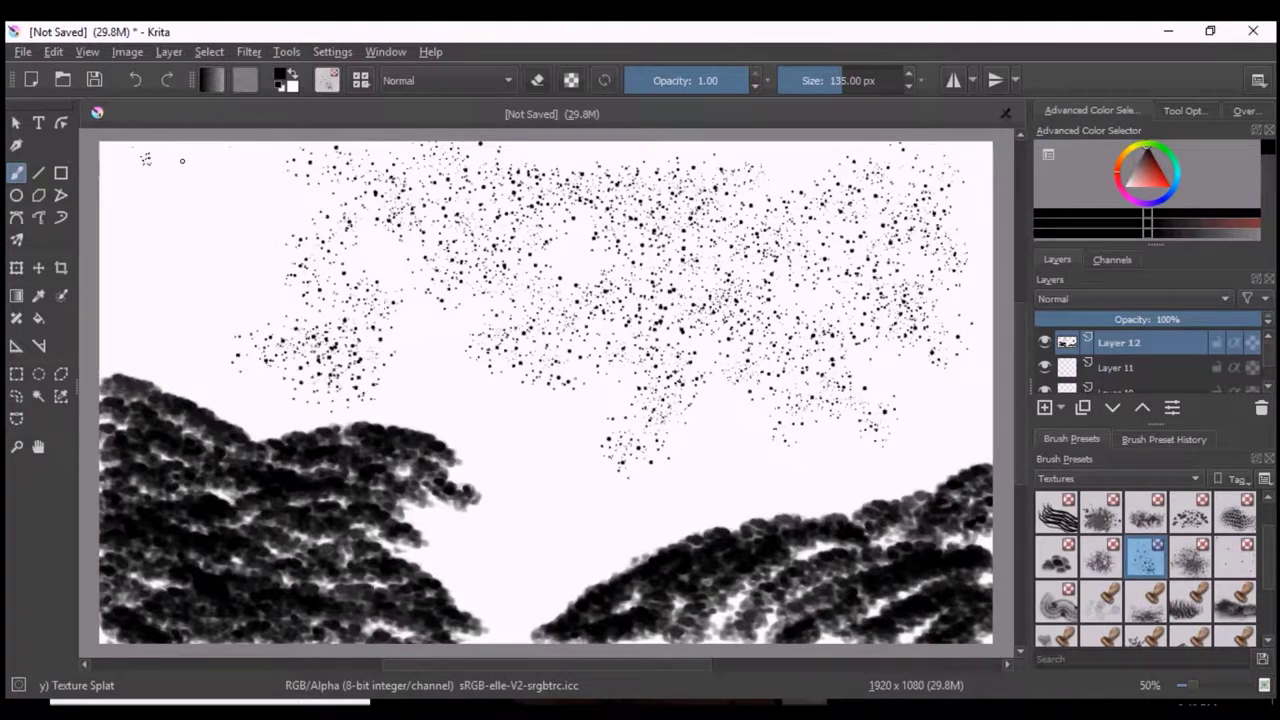
left_click_drag(182, 160, 226, 257)
mouse_move(459, 310)
left_mouse_down()
mouse_move(450, 395)
mouse_move(580, 510)
left_mouse_up()
- Densify the middle and right sky speckles, then add a Texture Random Particles clump between the hills
mouse_move(520, 160)
left_mouse_down()
mouse_move(950, 220)
mouse_move(930, 420)
left_mouse_up()
left_click_drag(700, 430, 380, 245)
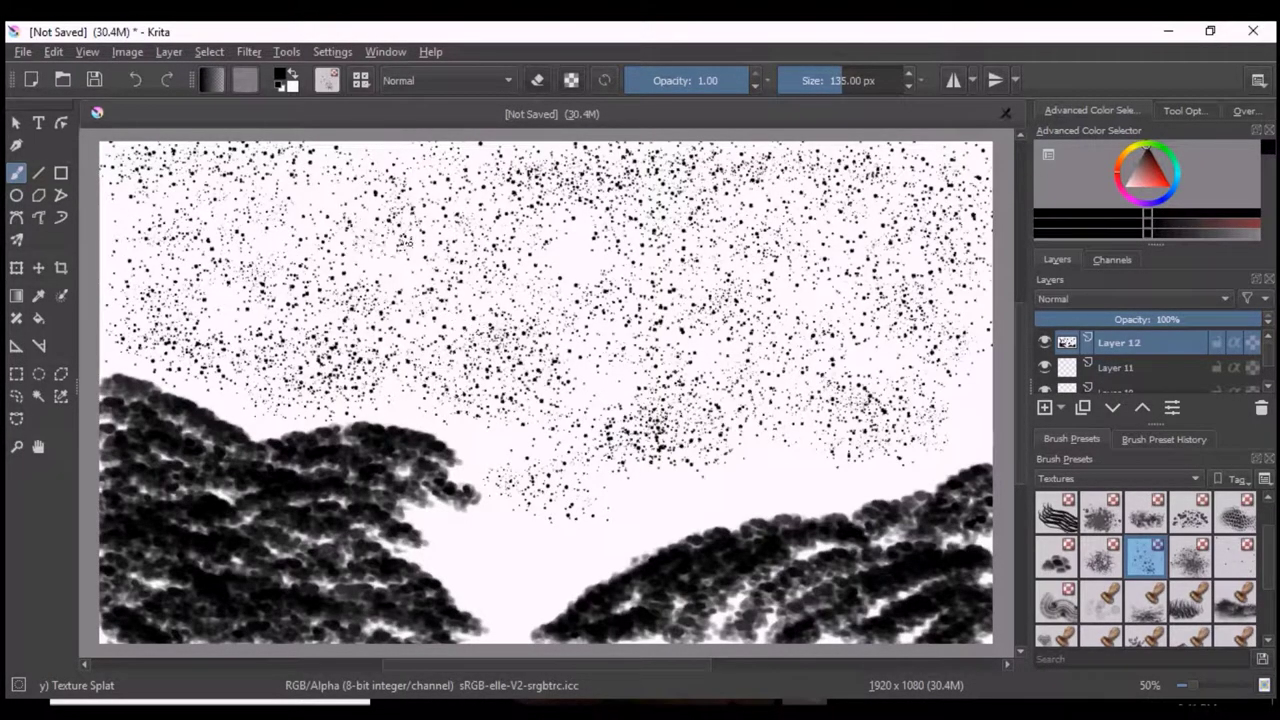
left_click_drag(560, 255, 310, 325)
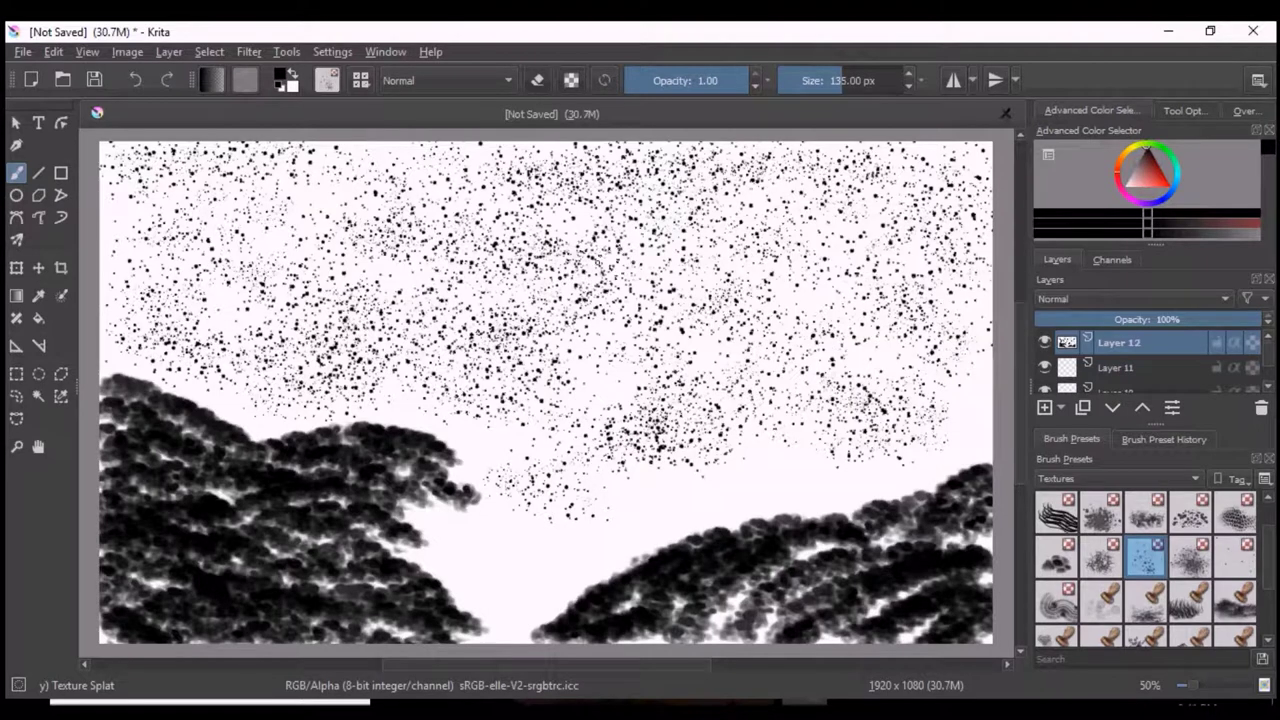
left_click(1193, 516)
left_click_drag(435, 524, 560, 605)
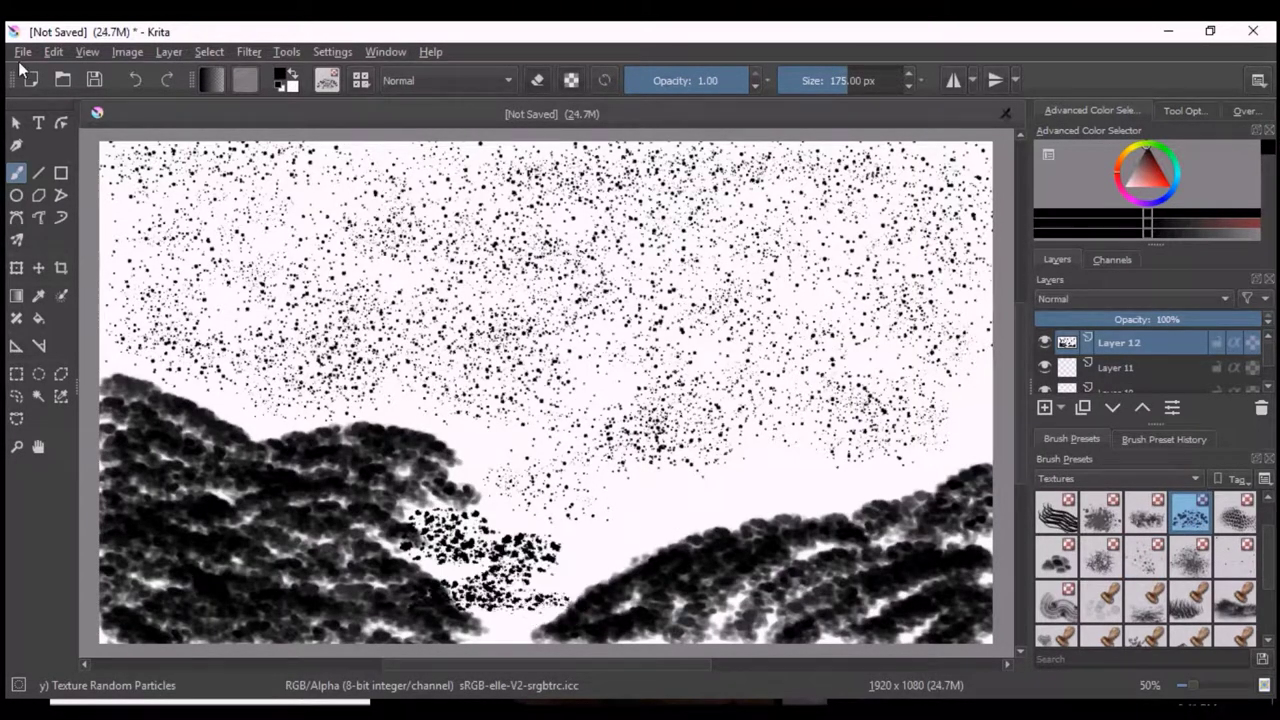
- Undo the Random Particles test strokes between the hills
left_click(135, 80)
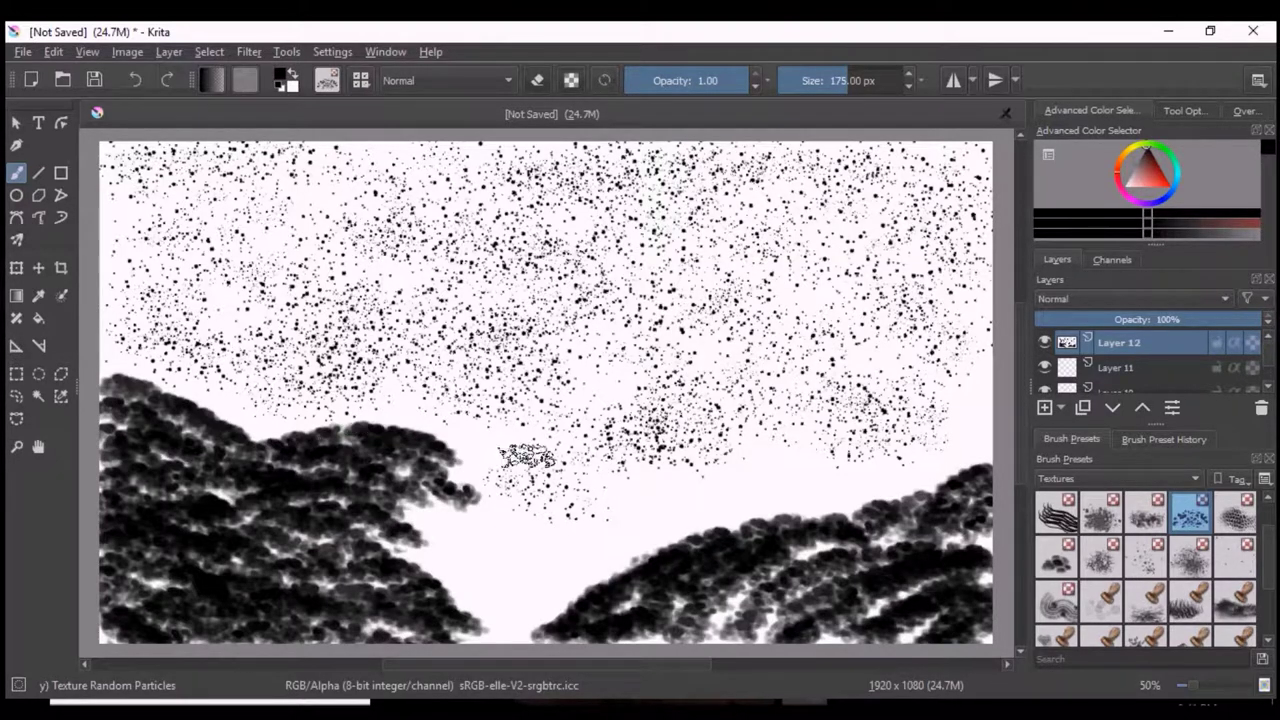
left_click_drag(420, 505, 530, 630)
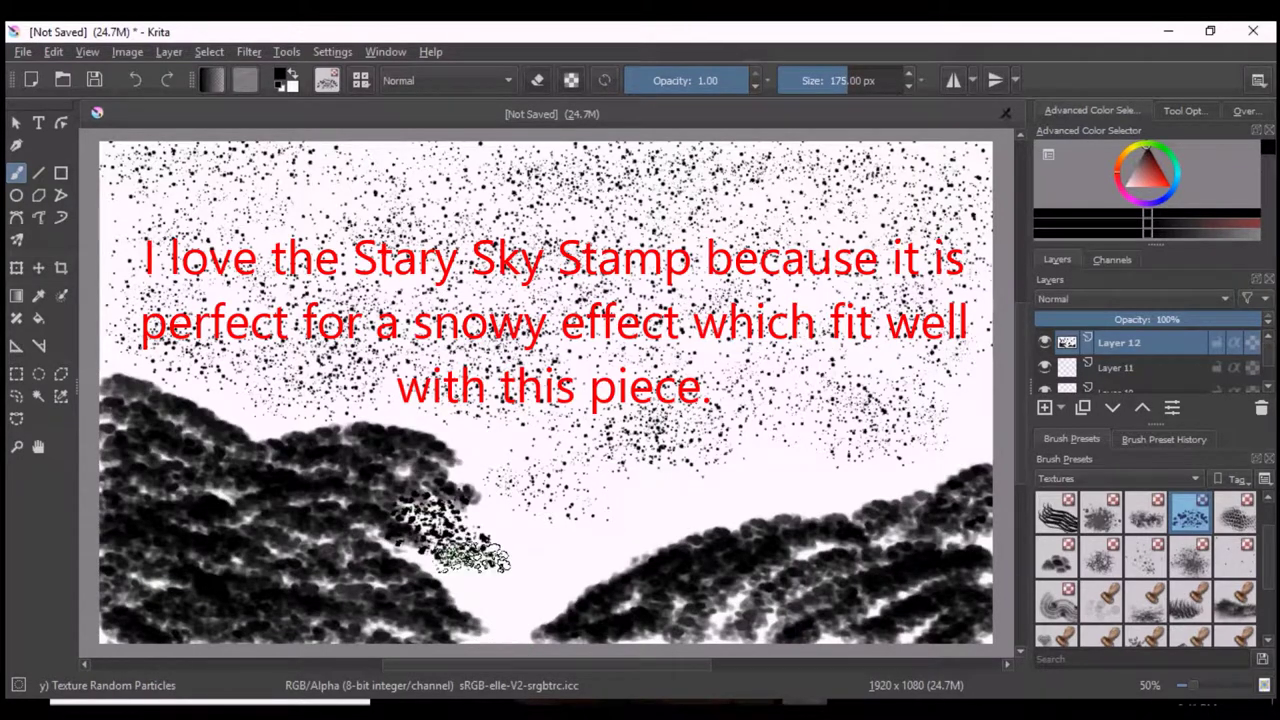
left_click(135, 80)
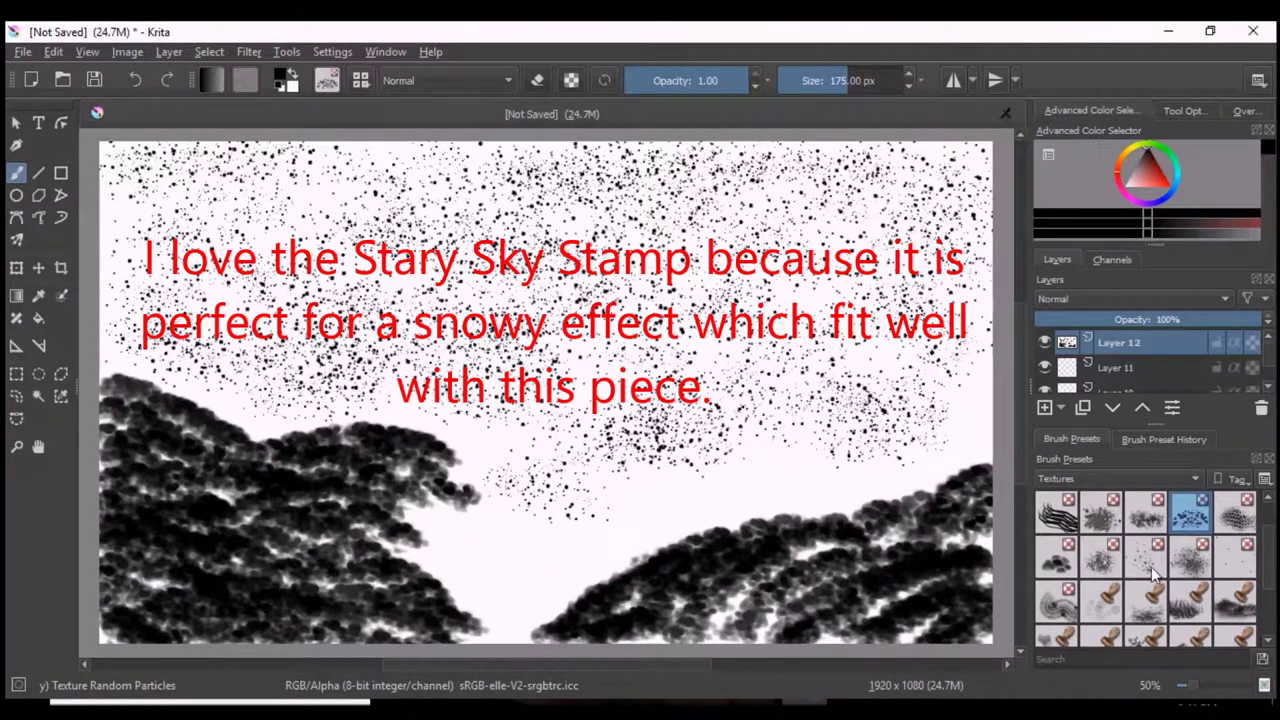
- Try and undo a Pencil-6 Quick Shade stroke, then relaunch the pen tablet driver
left_click(1200, 566)
left_click_drag(420, 505, 530, 630)
left_click(135, 80)
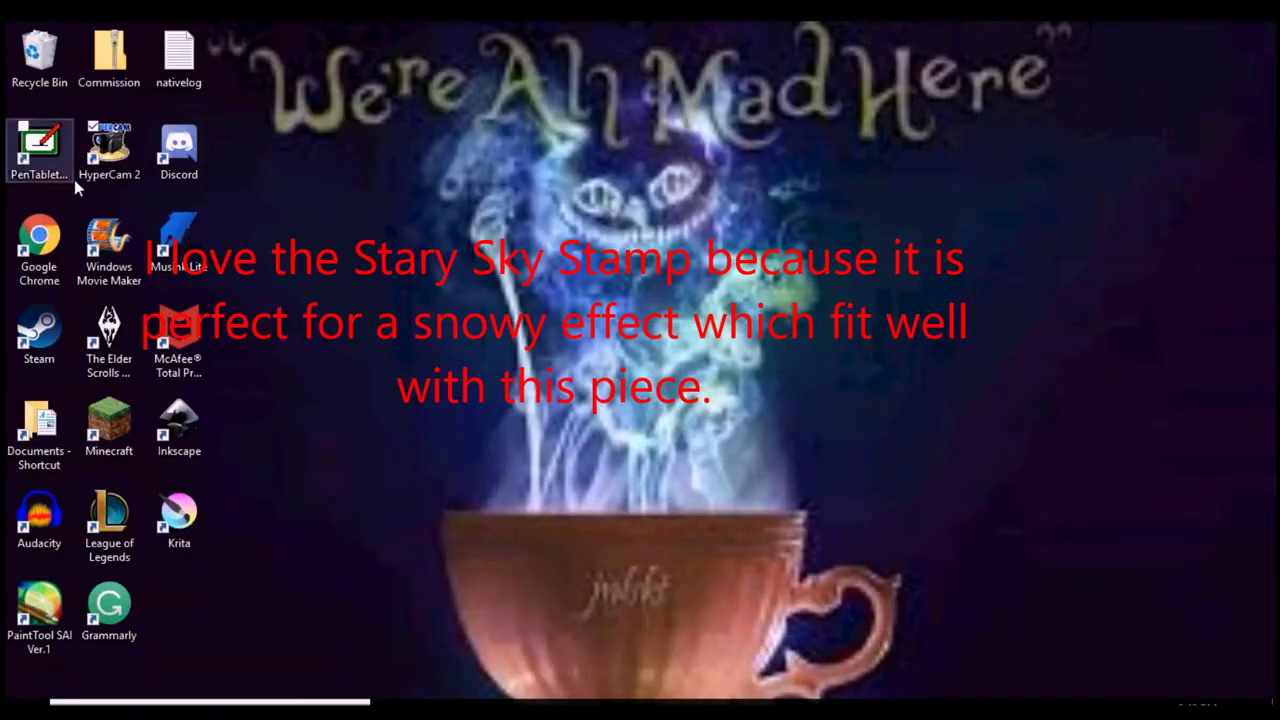
double_click(75, 187)
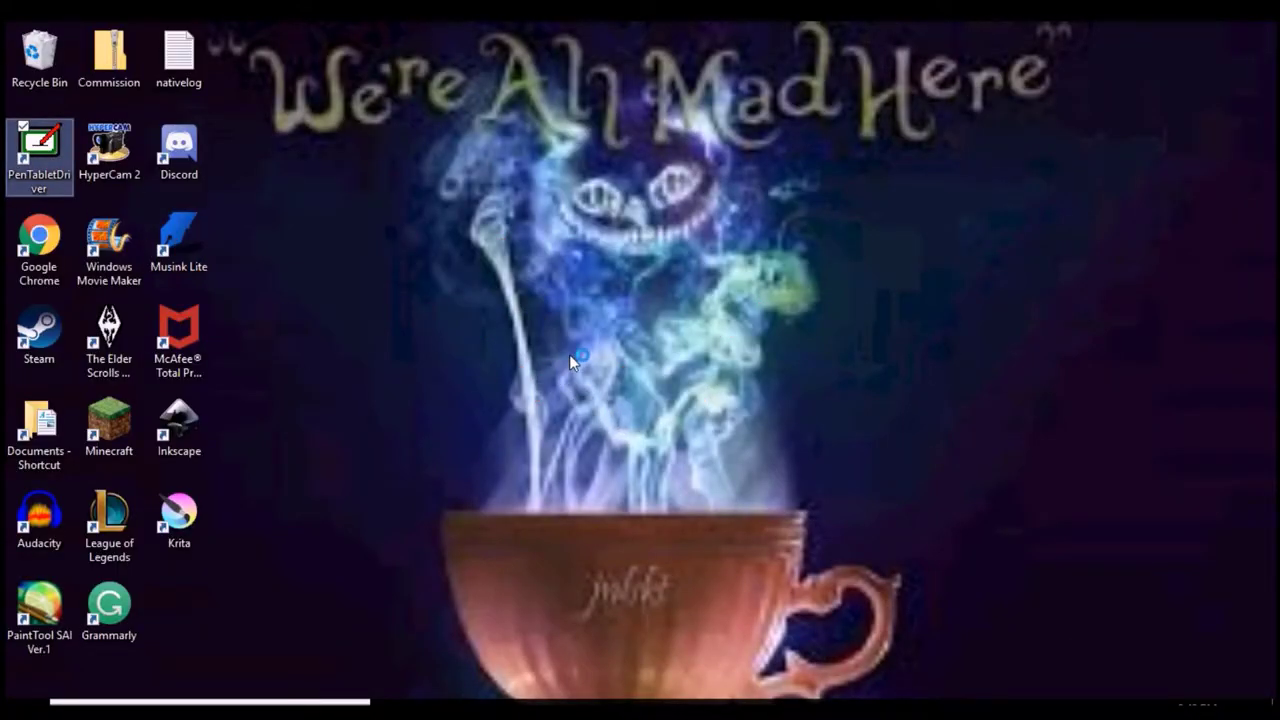
left_click(672, 425)
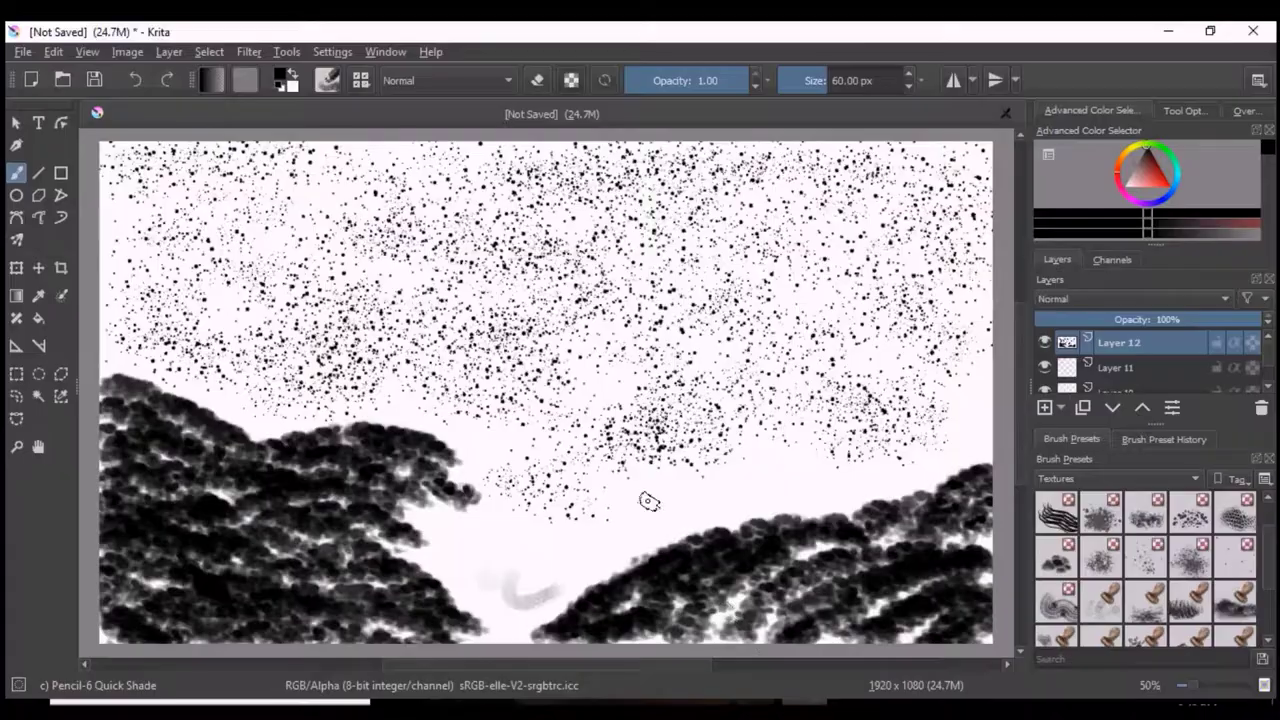
- Paint a curved Texture Wood Fiber trunk down the right edge with a hooked base
left_click(1057, 605)
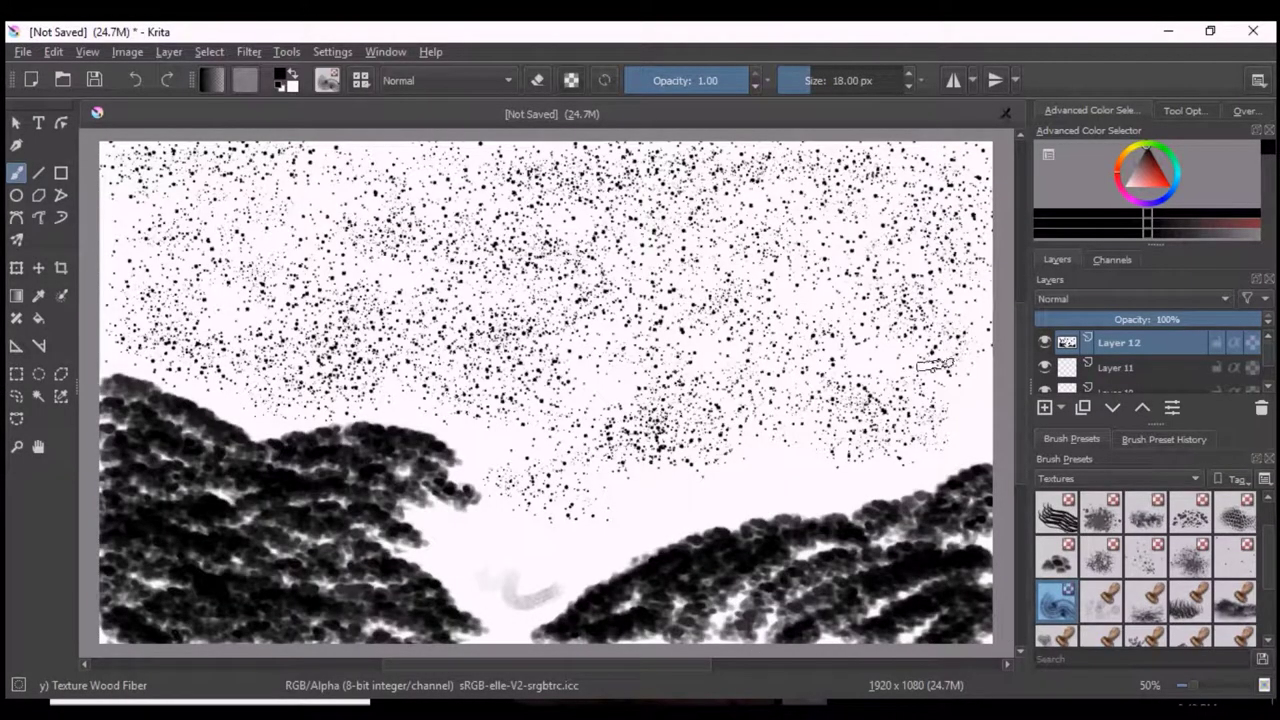
mouse_move(962, 150)
left_mouse_down()
mouse_move(942, 330)
mouse_move(925, 410)
mouse_move(905, 435)
mouse_move(982, 436)
mouse_move(870, 445)
left_mouse_up()
left_click_drag(970, 140, 975, 250)
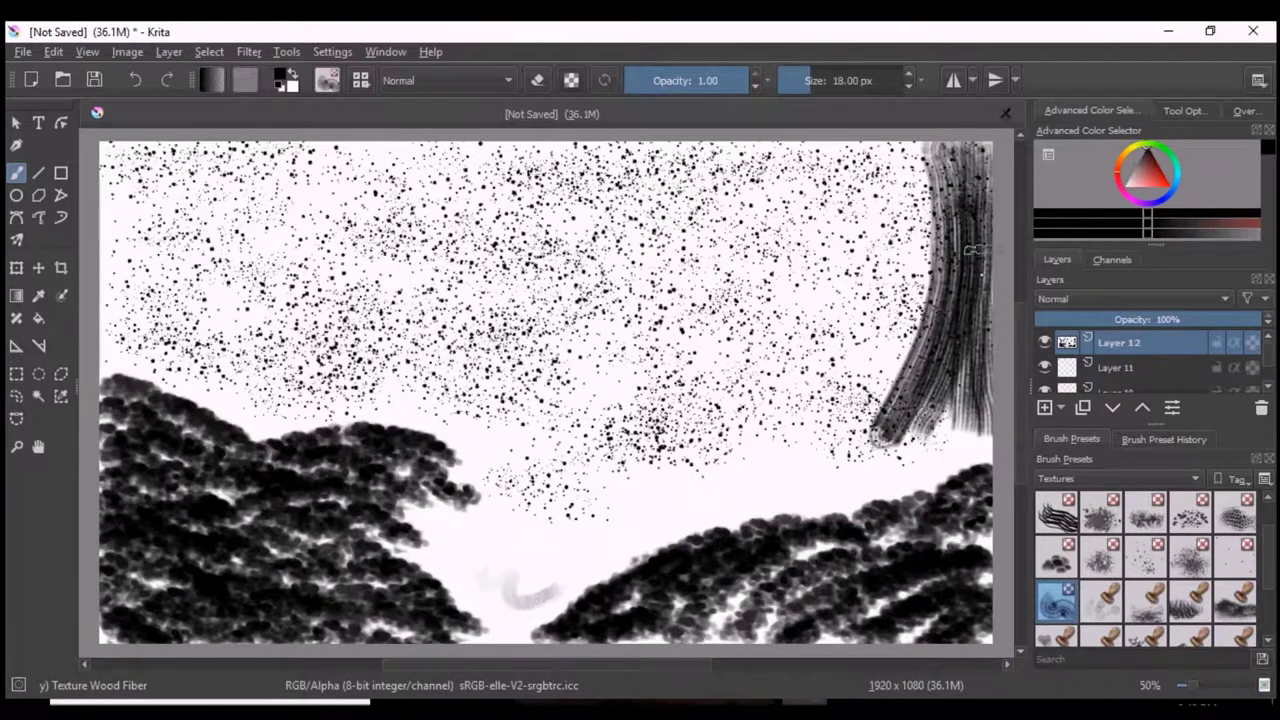
left_click_drag(975, 150, 978, 440)
mouse_move(885, 142)
left_mouse_down()
mouse_move(970, 245)
mouse_move(930, 350)
mouse_move(835, 455)
left_mouse_up()
mouse_move(950, 270)
left_mouse_down()
mouse_move(855, 425)
mouse_move(816, 462)
left_mouse_up()
left_click_drag(920, 400, 810, 478)
- Thicken and darken the trunk's edges and base, then load Stamp Grass Patch
mouse_move(975, 440)
left_mouse_down()
mouse_move(960, 385)
mouse_move(925, 455)
left_mouse_up()
left_click_drag(902, 155, 930, 325)
mouse_move(960, 145)
left_mouse_down()
mouse_move(952, 338)
mouse_move(845, 428)
mouse_move(840, 478)
left_mouse_up()
left_click_drag(990, 355, 885, 455)
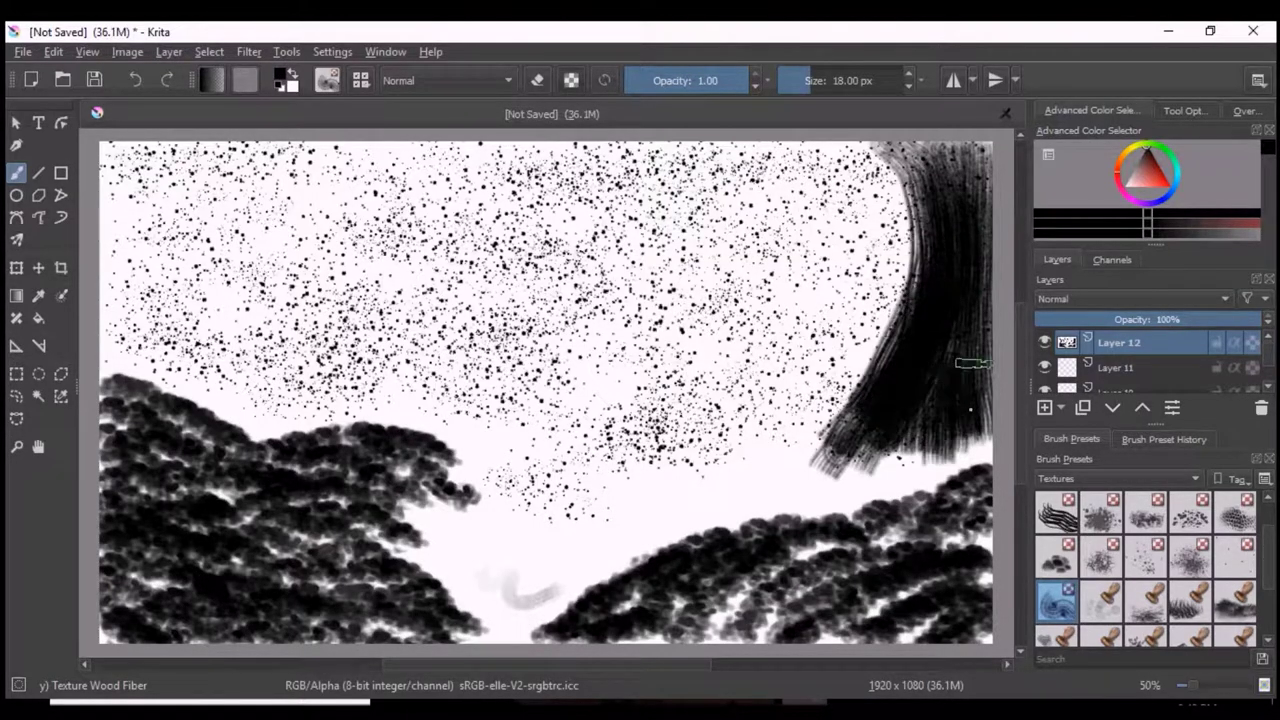
left_click_drag(975, 445, 968, 305)
left_click(1235, 556)
scroll(1217, 608, "down", 1)
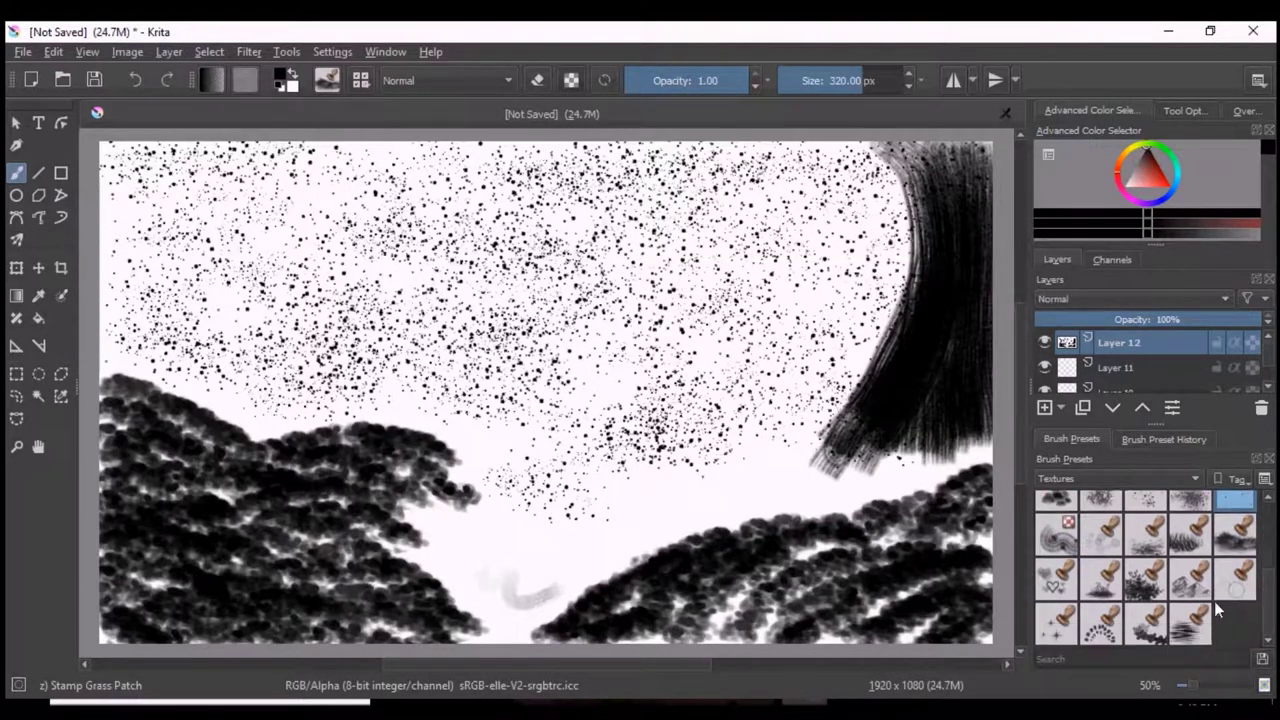
- Stamp a grey leafy canopy atop the tree and extend the lower-right foliage with Texture Snow Pile
left_click(1145, 578)
mouse_move(745, 150)
left_mouse_down()
mouse_move(720, 195)
mouse_move(745, 245)
mouse_move(810, 160)
mouse_move(955, 285)
mouse_move(970, 170)
mouse_move(760, 290)
mouse_move(680, 180)
mouse_move(835, 185)
mouse_move(840, 280)
left_mouse_up()
left_click(1053, 502)
mouse_move(990, 410)
left_mouse_down()
mouse_move(960, 440)
mouse_move(860, 485)
mouse_move(620, 560)
left_mouse_up()
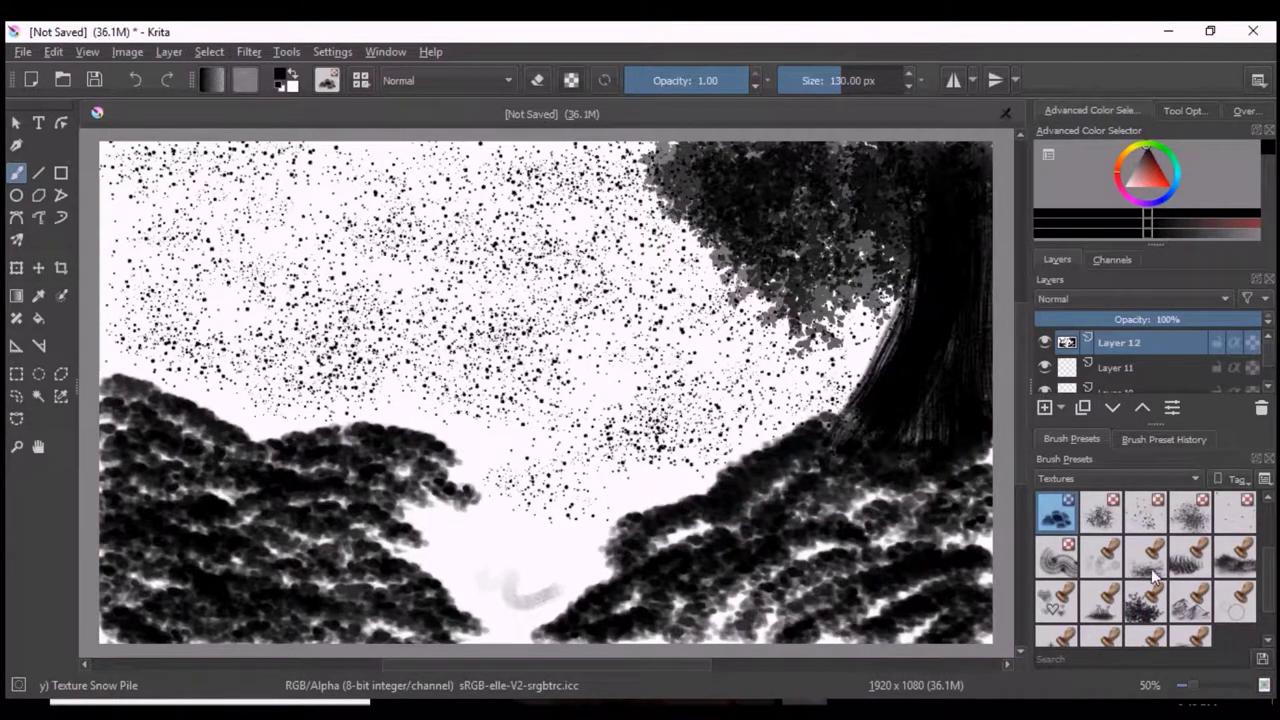
- Fill the valley with Stamp Floor ground texture and Stamp Vegetal dots
left_click(1145, 555)
mouse_move(495, 530)
left_mouse_down()
mouse_move(485, 590)
mouse_move(650, 505)
mouse_move(540, 490)
mouse_move(470, 575)
mouse_move(491, 504)
left_mouse_up()
scroll(1145, 580, "down", 1)
left_click(1190, 622)
left_click(1150, 622)
left_click_drag(530, 480, 650, 520)
mouse_move(475, 480)
left_mouse_down()
mouse_move(585, 537)
mouse_move(550, 600)
left_mouse_up()
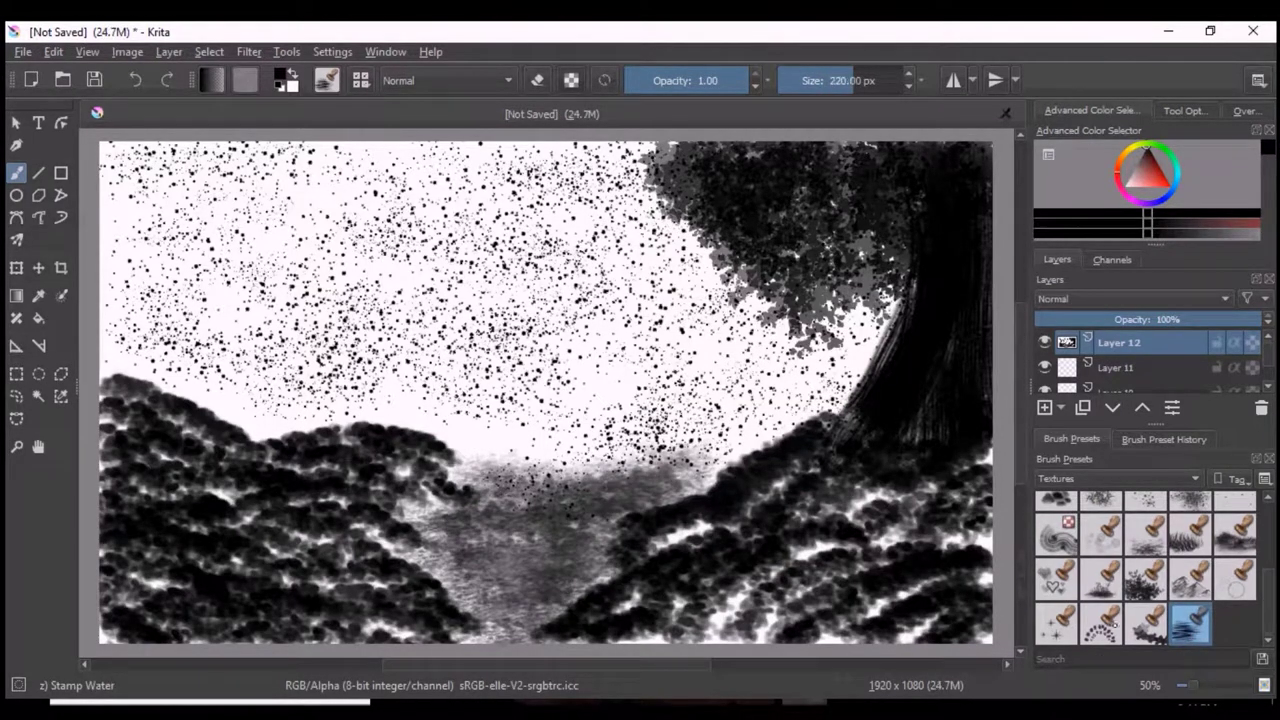
- Streak Stamp Water texture across and up the valley
mouse_move(600, 492)
left_mouse_down()
mouse_move(471, 529)
mouse_move(523, 557)
mouse_move(471, 557)
mouse_move(430, 520)
left_mouse_up()
mouse_move(562, 486)
left_mouse_down()
mouse_move(580, 449)
mouse_move(540, 440)
mouse_move(590, 420)
mouse_move(503, 405)
mouse_move(571, 474)
mouse_move(545, 395)
mouse_move(560, 470)
mouse_move(535, 430)
mouse_move(630, 480)
mouse_move(573, 545)
left_mouse_up()
left_click(1146, 533)
- Raise the hills with dark Texture Snow Pile foliage across the canvas centre
left_click(1057, 505)
mouse_move(575, 355)
left_mouse_down()
mouse_move(630, 345)
mouse_move(700, 400)
mouse_move(720, 445)
mouse_move(690, 360)
mouse_move(700, 380)
mouse_move(840, 390)
mouse_move(740, 370)
left_mouse_up()
mouse_move(160, 365)
left_mouse_down()
mouse_move(205, 385)
mouse_move(440, 415)
mouse_move(420, 385)
mouse_move(282, 406)
mouse_move(110, 340)
mouse_move(410, 350)
mouse_move(440, 365)
left_mouse_up()
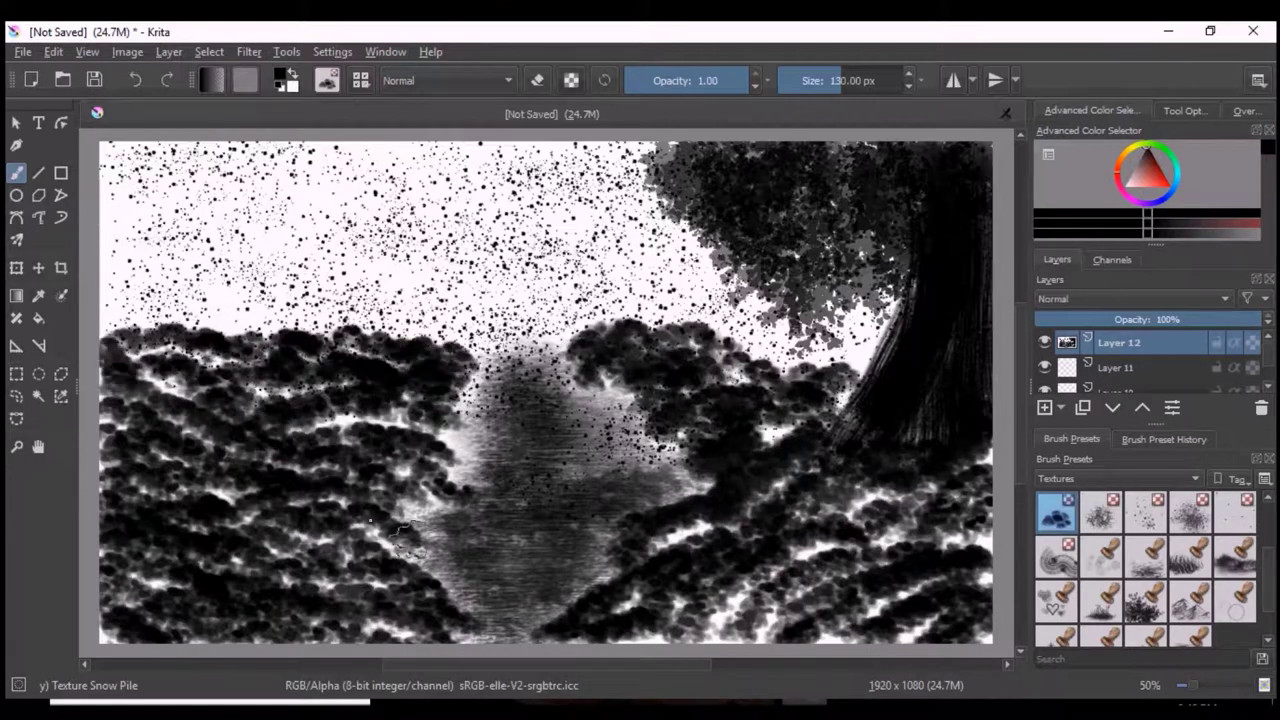
- Stamp grey distant mountains along the top left with Stamp Mountains Distant
left_click(1190, 602)
mouse_move(150, 205)
left_mouse_down()
mouse_move(480, 200)
mouse_move(150, 200)
mouse_move(330, 280)
mouse_move(135, 255)
mouse_move(260, 290)
mouse_move(515, 270)
mouse_move(580, 250)
mouse_move(290, 272)
left_mouse_up()
key("slash")
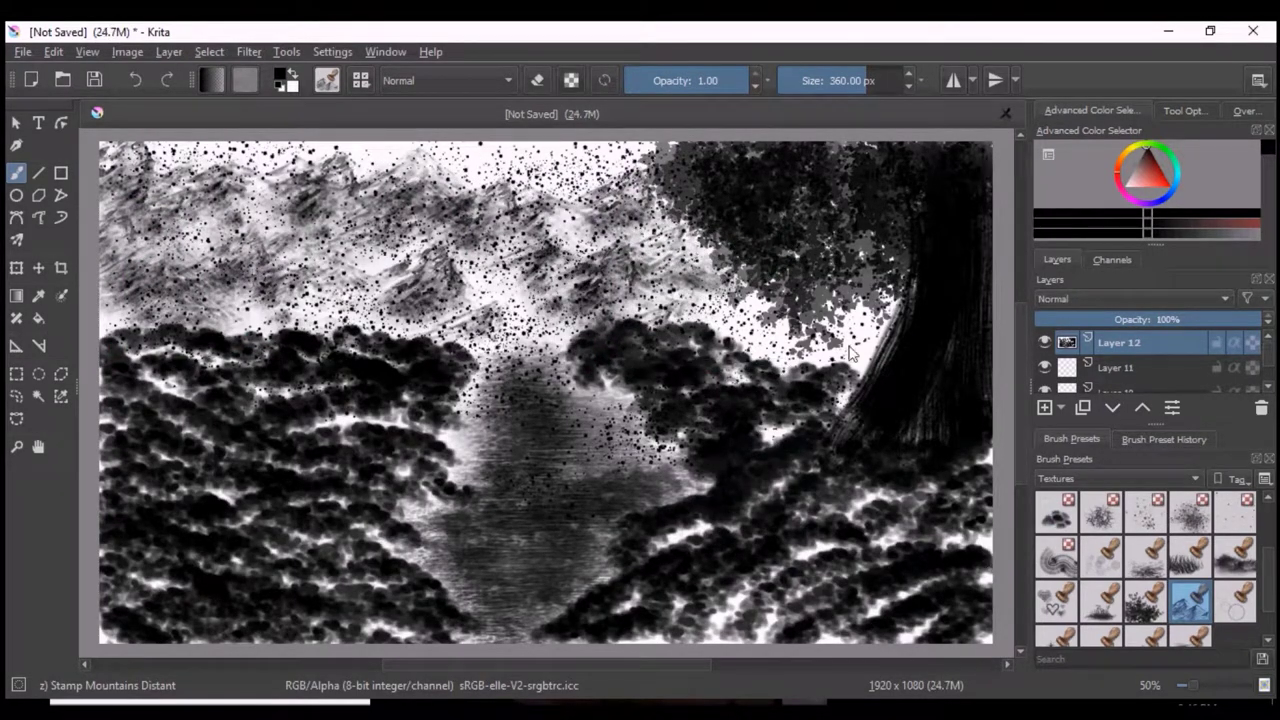
- Darken the right-middle trees, add more distant mountains, and thicken the tree canopy with leaves
mouse_move(773, 347)
left_mouse_down()
mouse_move(860, 320)
mouse_move(760, 330)
mouse_move(790, 435)
left_mouse_up()
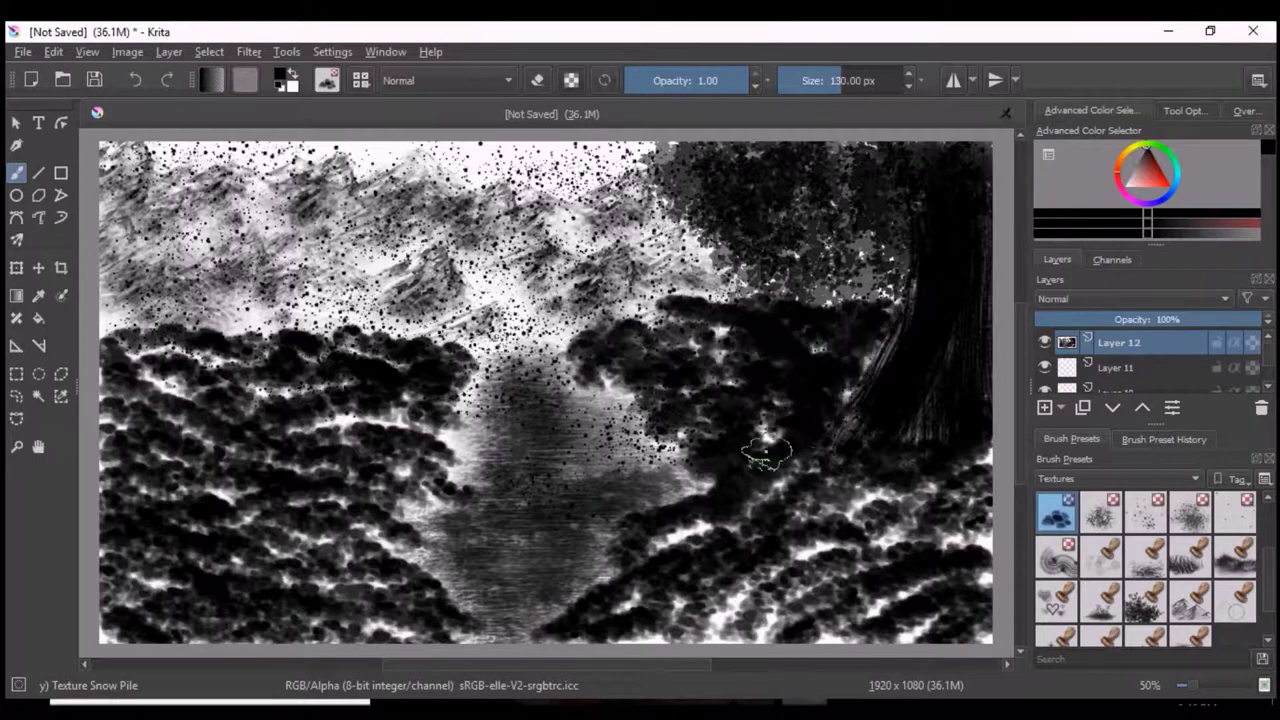
left_click(1190, 600)
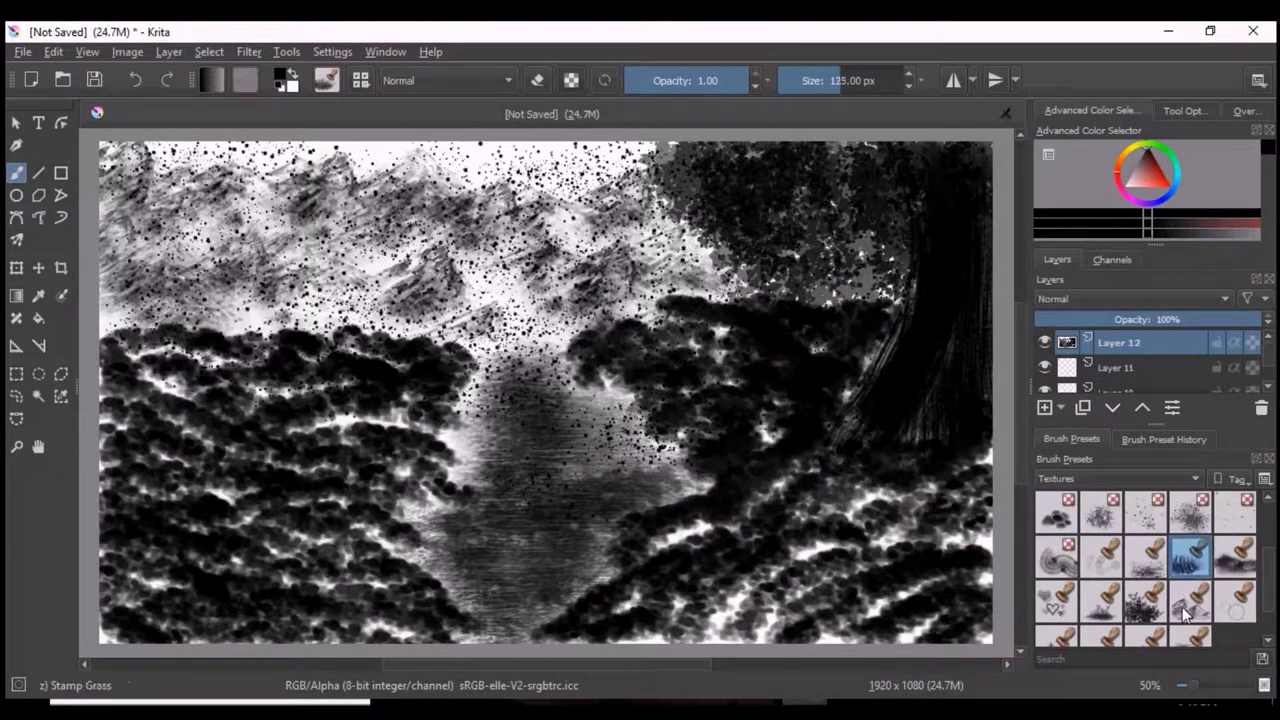
mouse_move(190, 150)
left_mouse_down()
mouse_move(582, 272)
mouse_move(180, 250)
left_mouse_up()
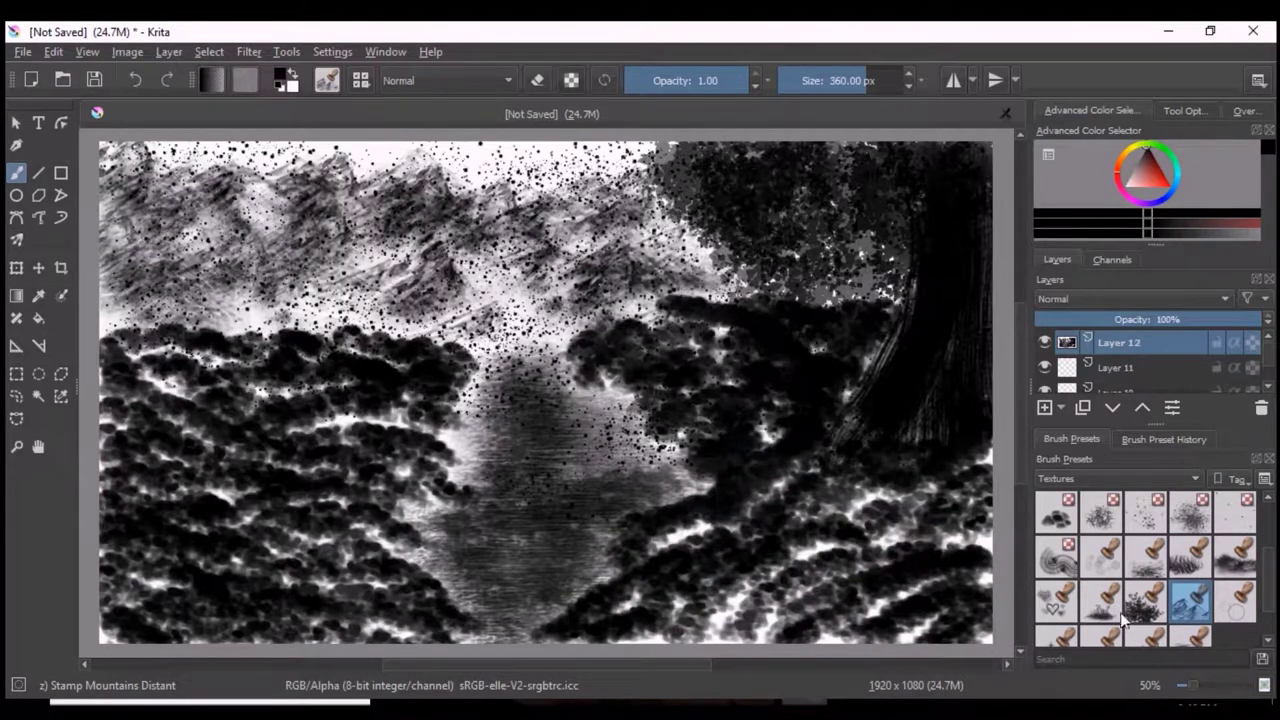
left_click(1145, 600)
left_click_drag(780, 185, 745, 250)
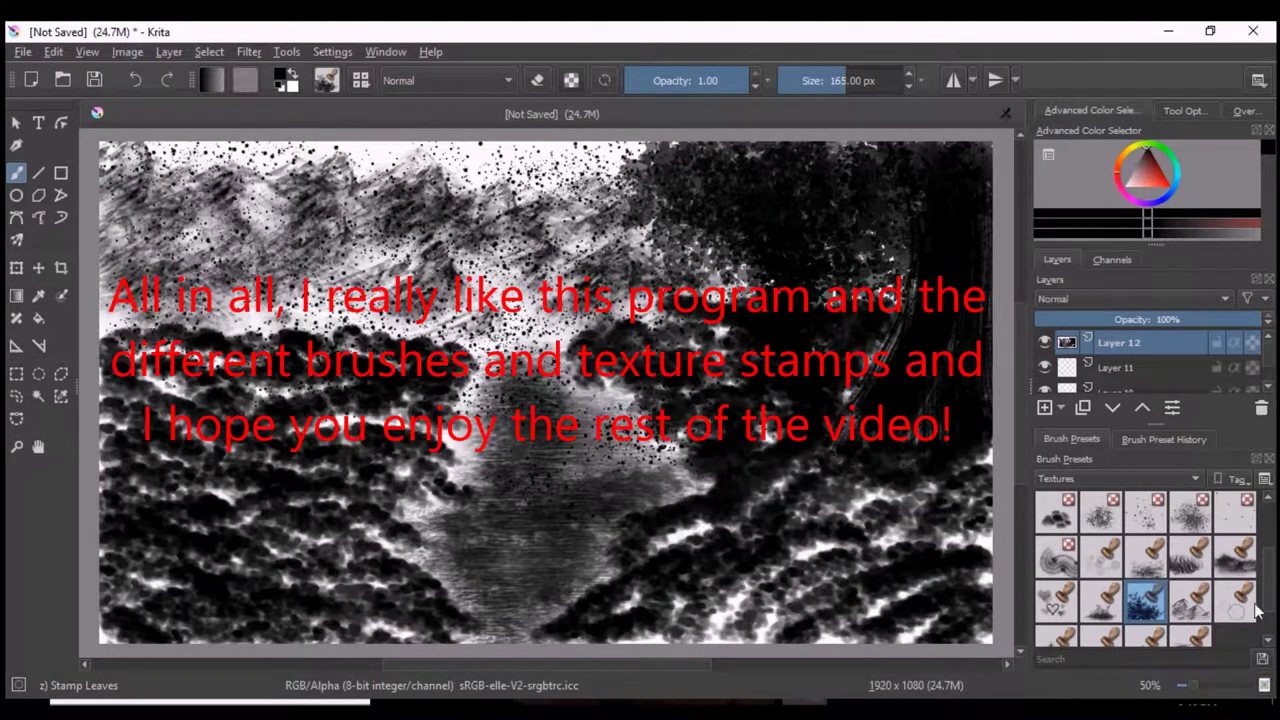
- Stamp dark horizontal Stamp Water streaks over the central river
scroll(1240, 580, "down", 1)
left_click(1190, 622)
mouse_move(533, 517)
left_mouse_down()
mouse_move(608, 491)
mouse_move(500, 586)
mouse_move(600, 440)
mouse_move(460, 445)
mouse_move(488, 385)
mouse_move(565, 365)
left_mouse_up()
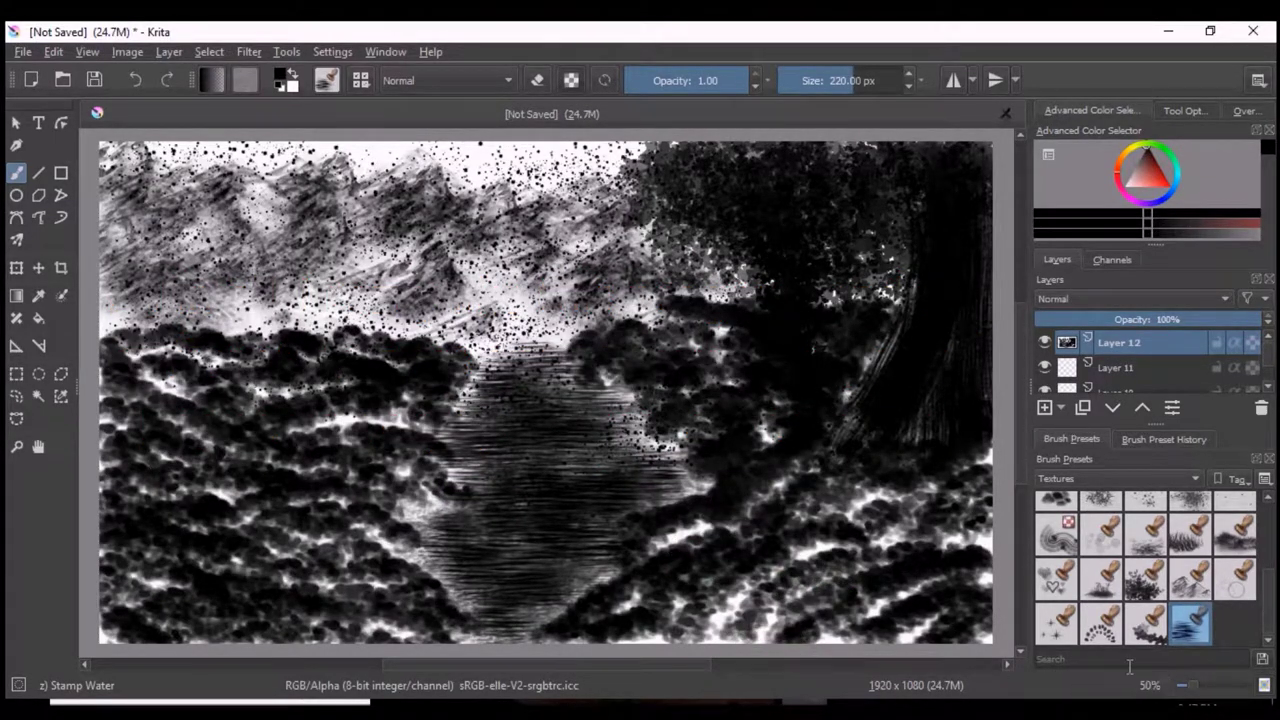
- Stamp a lower-left Stamp Leaves bush in dark and light tones, swapping colours with X
left_click(1146, 578)
mouse_move(150, 375)
left_mouse_down()
mouse_move(190, 400)
mouse_move(140, 475)
mouse_move(180, 380)
mouse_move(190, 410)
mouse_move(145, 430)
mouse_move(150, 385)
mouse_move(200, 470)
mouse_move(130, 425)
mouse_move(180, 400)
mouse_move(200, 460)
mouse_move(195, 385)
mouse_move(170, 452)
left_mouse_up()
key("x")
key("x")
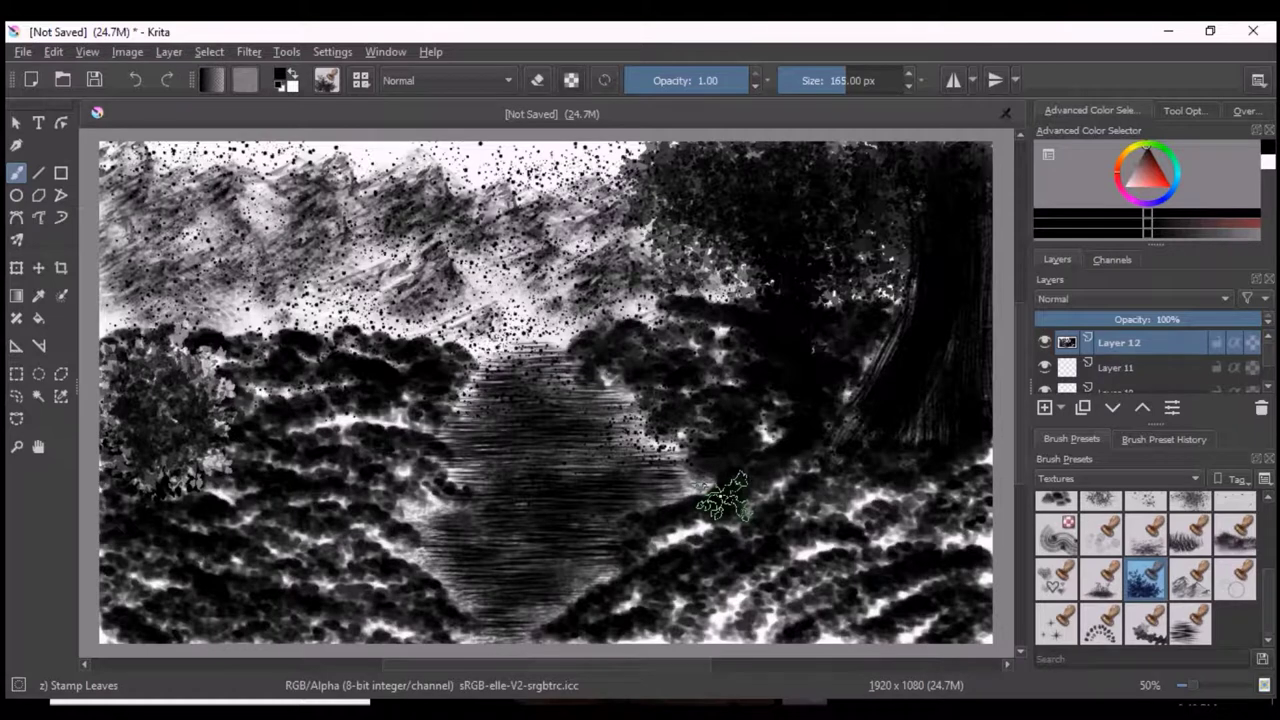
mouse_move(140, 450)
left_mouse_down()
mouse_move(171, 480)
mouse_move(129, 449)
mouse_move(170, 492)
left_mouse_up()
key("x")
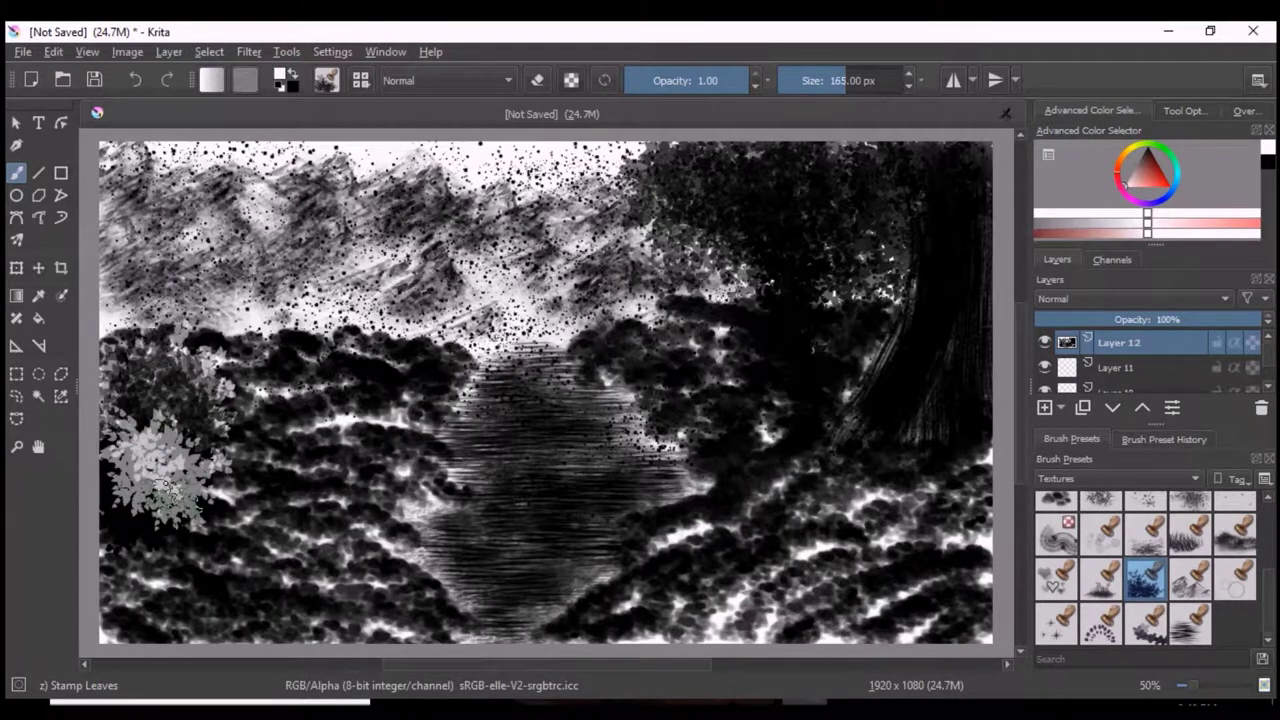
mouse_move(188, 398)
left_mouse_down()
mouse_move(148, 448)
mouse_move(156, 479)
mouse_move(137, 477)
mouse_move(160, 470)
left_mouse_up()
key("x")
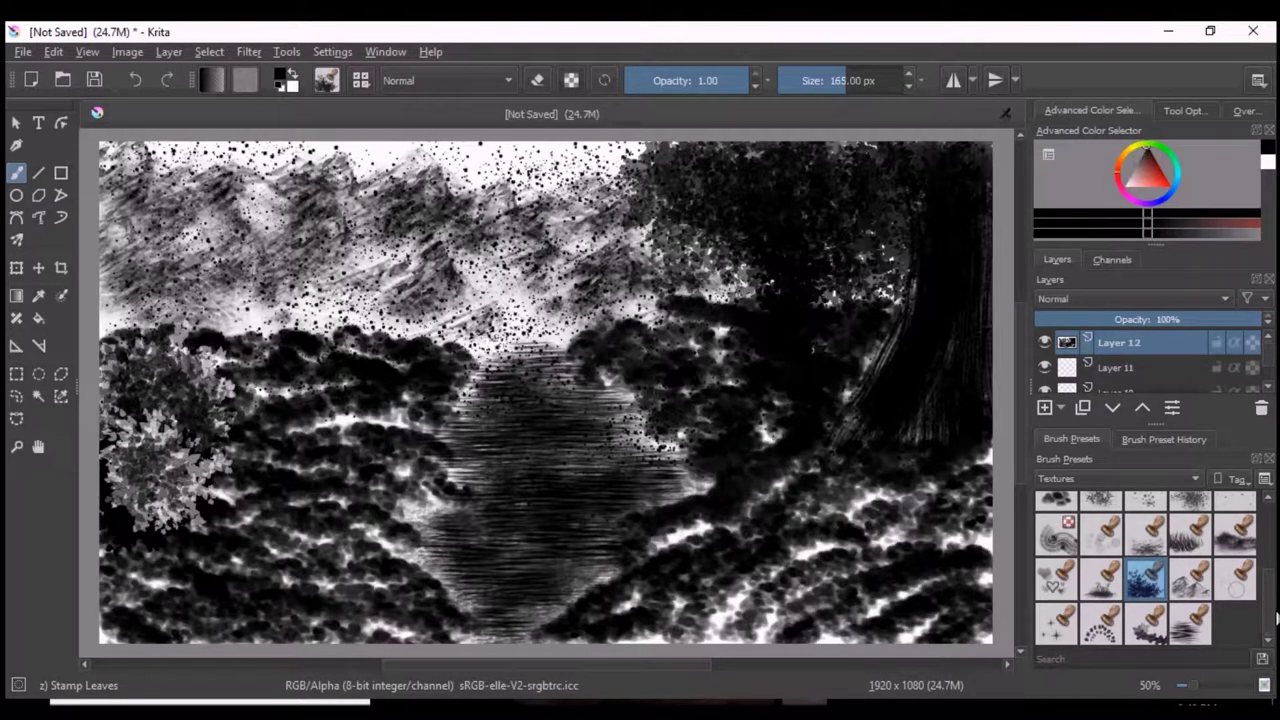
- Stamp a rounded Stamp Stylised Tree beside the bush, then select Texture Reptile
left_click(1101, 626)
mouse_move(225, 488)
left_mouse_down()
mouse_move(246, 491)
mouse_move(251, 508)
mouse_move(257, 486)
mouse_move(234, 491)
mouse_move(243, 471)
mouse_move(265, 478)
left_mouse_up()
key("x")
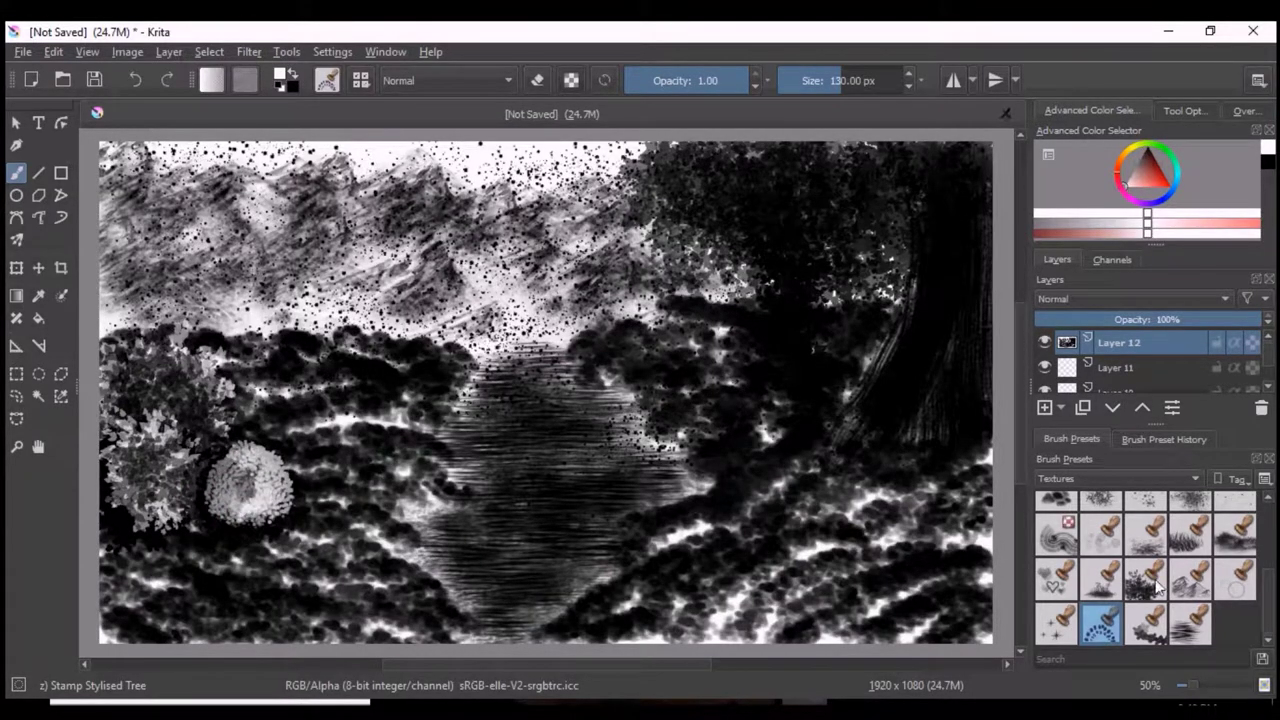
scroll(1265, 585, "up", 3)
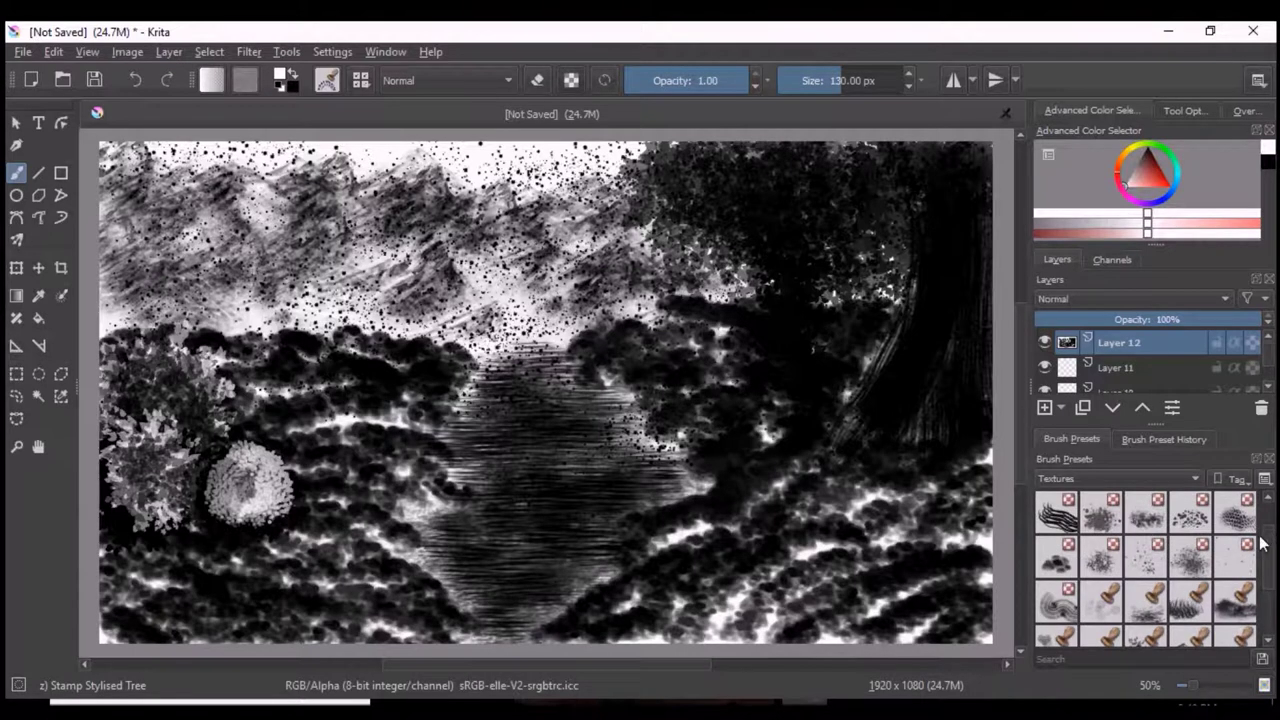
left_click(1235, 512)
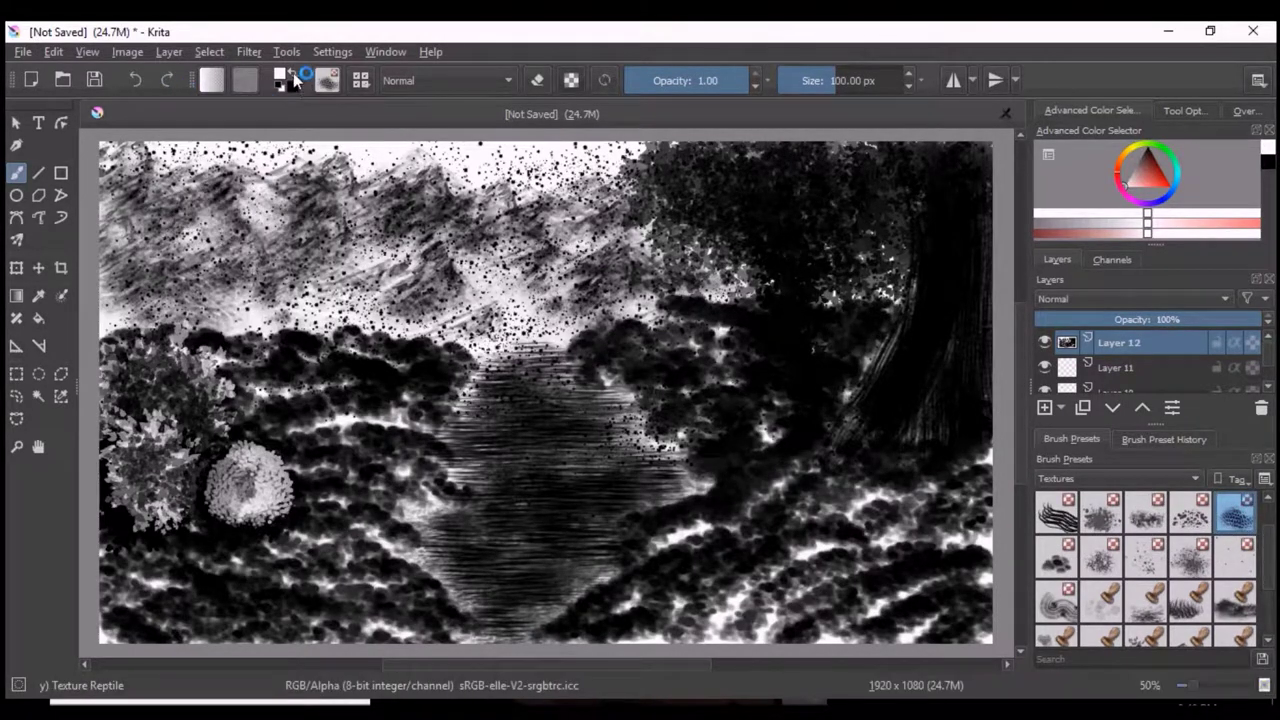
- Scatter white Texture Splat speckles over the dark trees, then start Save As with Alt+F, A
key("x")
left_click(1147, 568)
key("x")
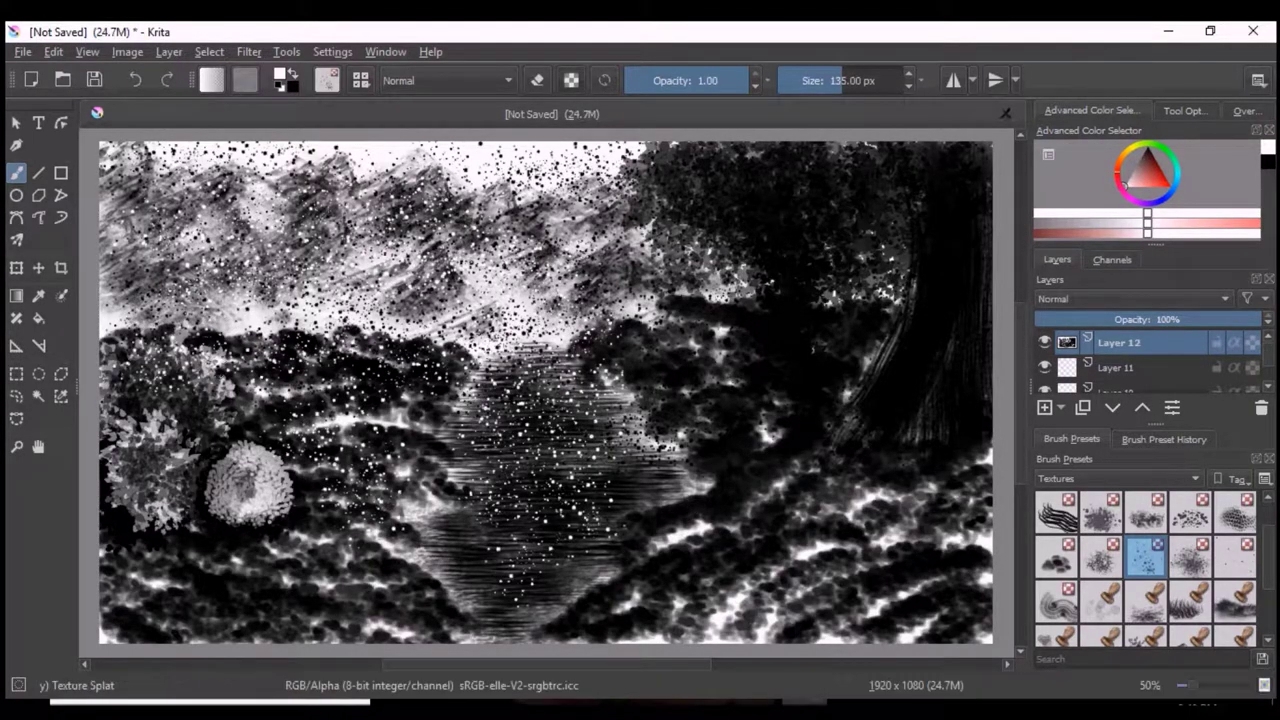
mouse_move(650, 180)
left_mouse_down()
mouse_move(740, 185)
mouse_move(745, 345)
left_mouse_up()
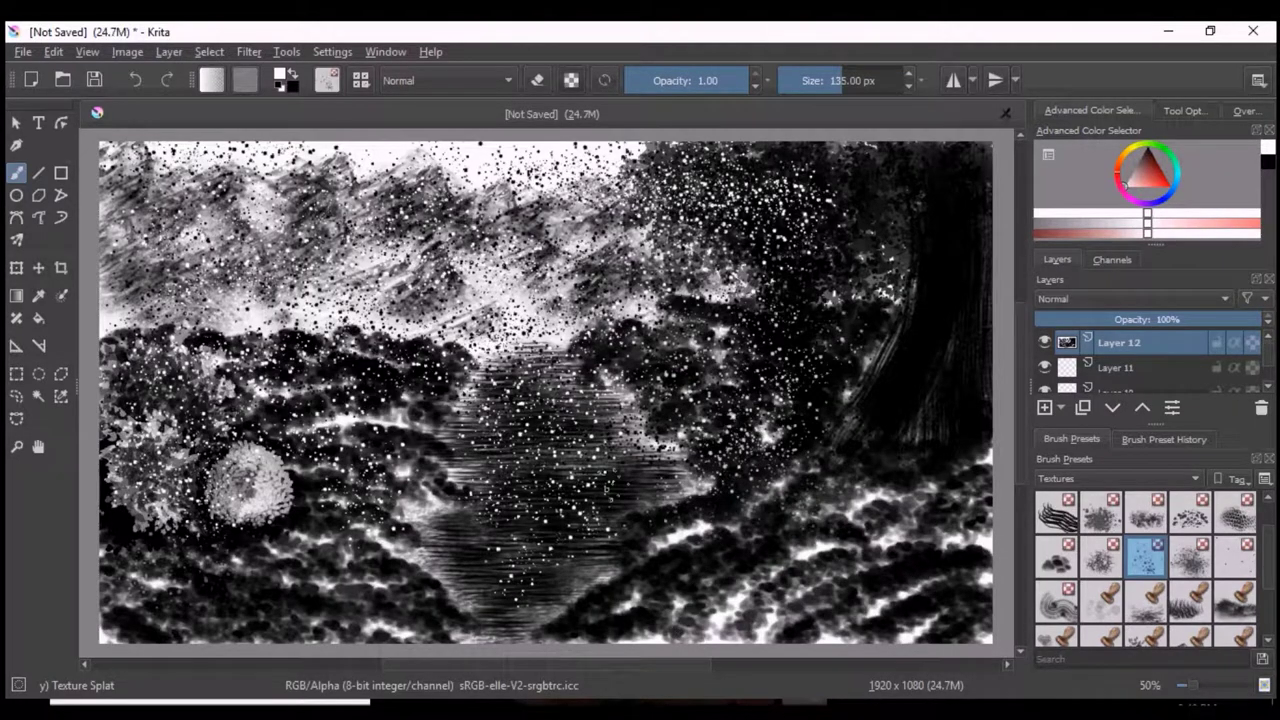
key("alt+f")
key("a")
type("winterstorm")
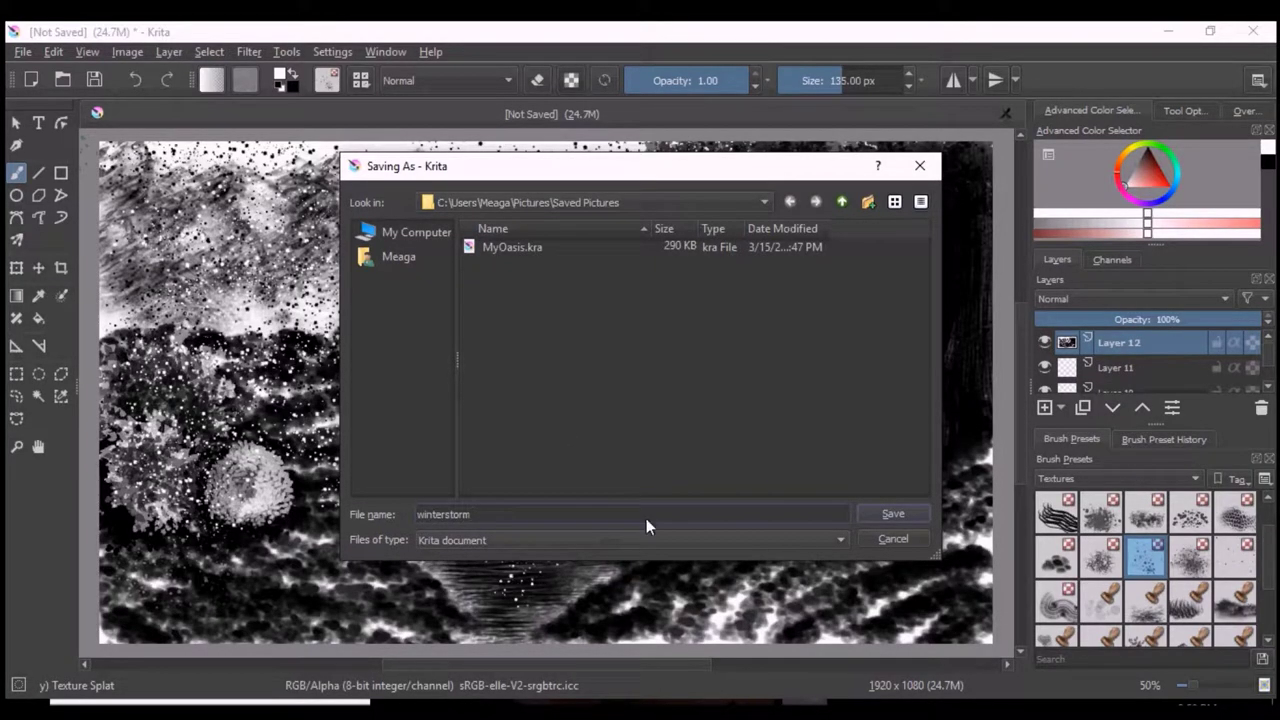
- Save the painting as winterstorm.png with default PNG options, then bring up new-document settings
left_click(640, 540)
left_click(590, 434)
left_click(886, 514)
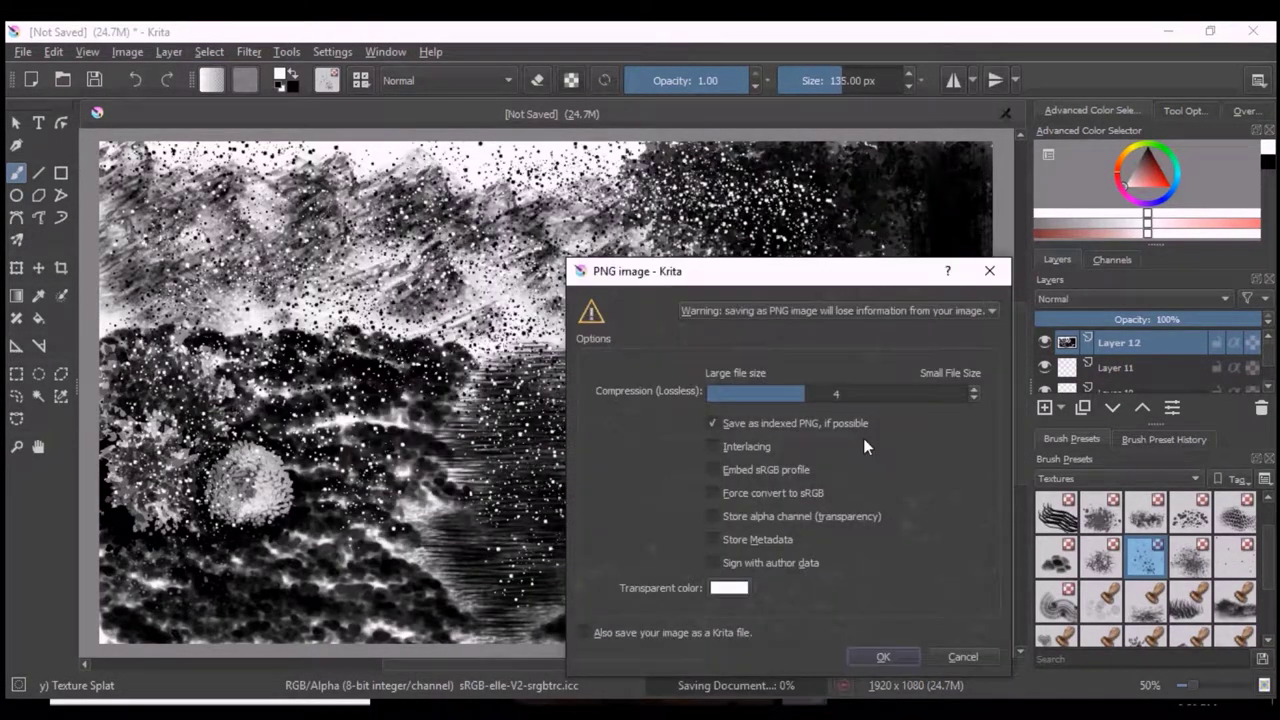
left_click(882, 657)
key("alt+f")
key("Return")
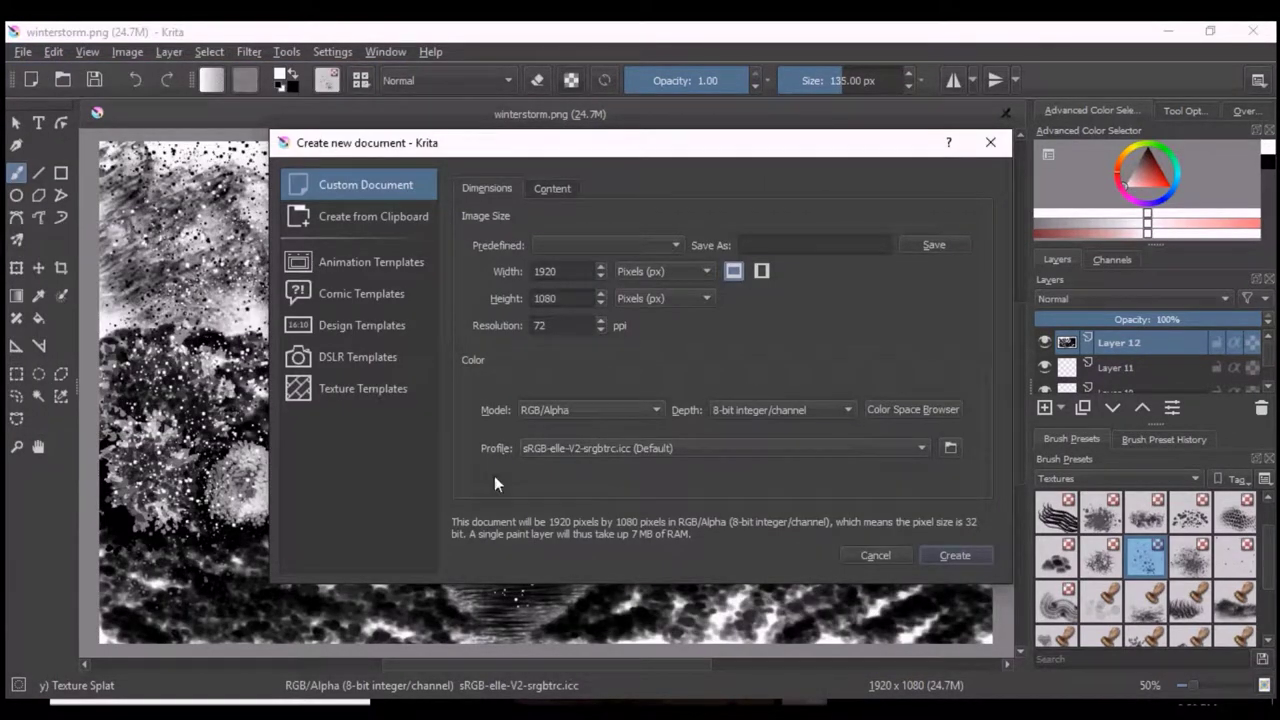
- Create the blank 1920×1080 canvas and paint a grey grass band along the bottom with Stamp Grass Patch
key("Escape")
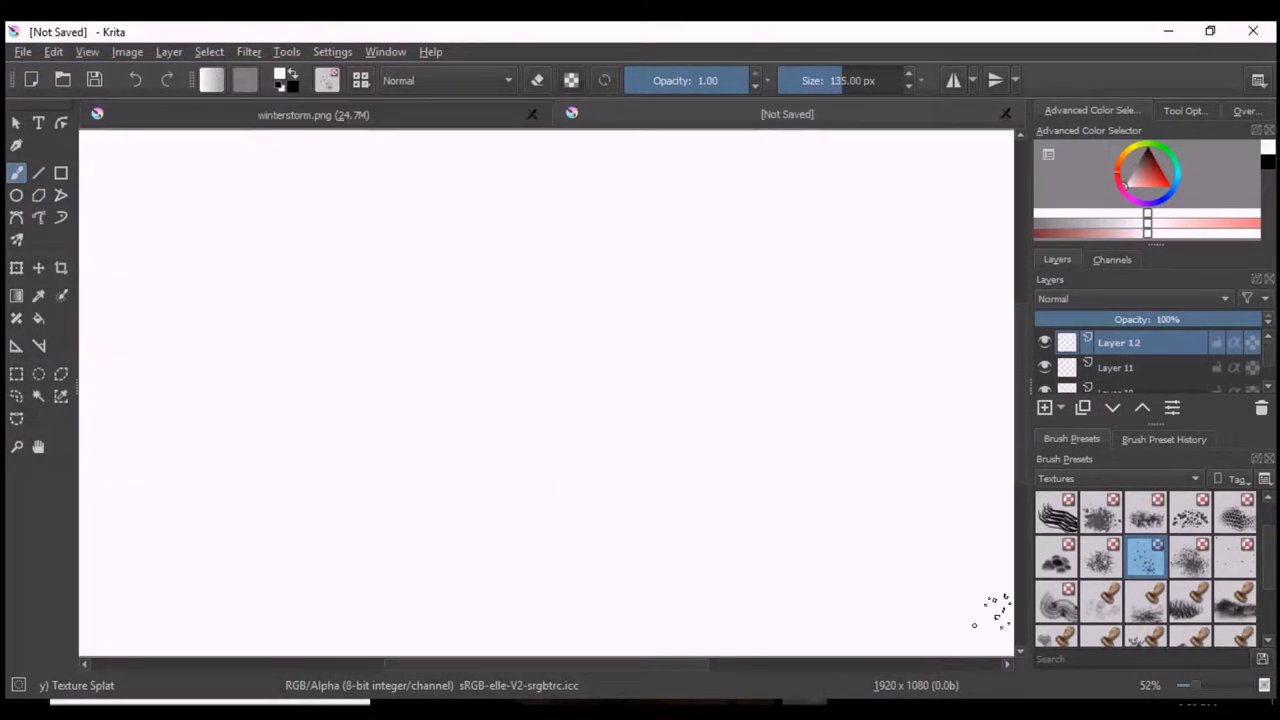
left_click(1237, 598)
left_click_drag(186, 557, 328, 612)
left_click(291, 77)
mouse_move(128, 615)
left_mouse_down()
mouse_move(892, 608)
mouse_move(100, 610)
mouse_move(986, 600)
mouse_move(557, 529)
mouse_move(412, 570)
mouse_move(285, 520)
mouse_move(900, 534)
mouse_move(986, 514)
mouse_move(128, 565)
mouse_move(830, 590)
mouse_move(488, 558)
left_mouse_up()
- Paint a dark fibrous tree trunk at the left edge with Texture Wood Fiber, flaring at the base
scroll(1274, 590, "down", 1)
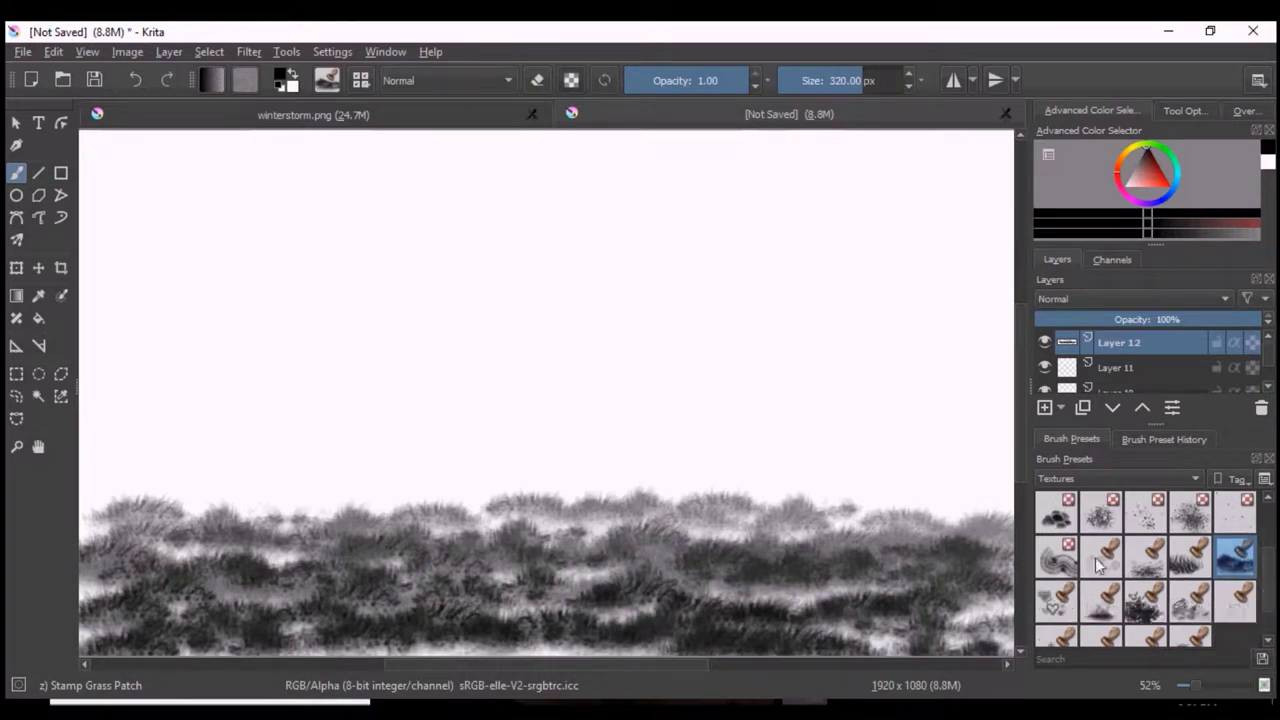
left_click(1058, 565)
mouse_move(121, 361)
left_mouse_down()
mouse_move(114, 286)
mouse_move(110, 360)
mouse_move(100, 300)
mouse_move(137, 455)
left_mouse_up()
mouse_move(115, 290)
left_mouse_down()
mouse_move(200, 515)
mouse_move(270, 570)
left_mouse_up()
mouse_move(105, 340)
left_mouse_down()
mouse_move(230, 565)
mouse_move(123, 423)
mouse_move(95, 610)
mouse_move(105, 460)
mouse_move(196, 616)
left_mouse_up()
mouse_move(100, 145)
left_mouse_down()
mouse_move(120, 171)
mouse_move(114, 300)
mouse_move(126, 329)
mouse_move(188, 172)
left_mouse_up()
- Return to the new painting and load the Dry Roller brush from the Sketch tag
key("ctrl+Tab")
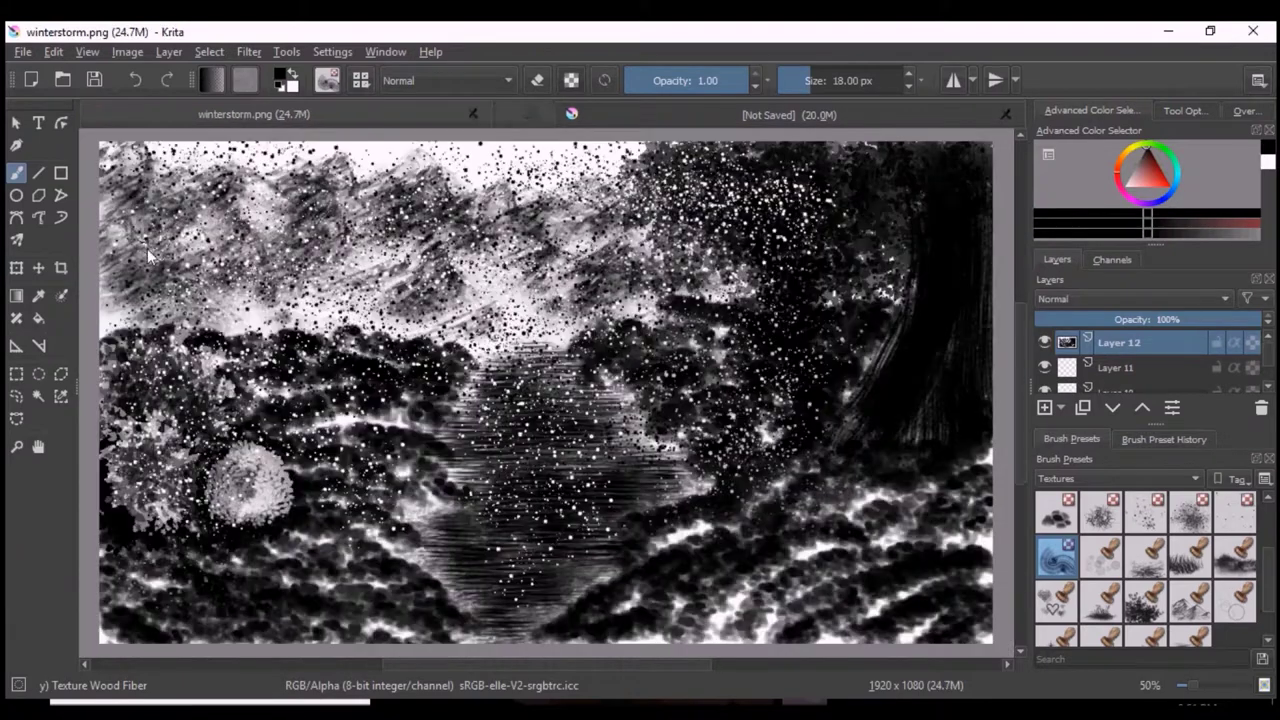
left_click(572, 118)
key("minus")
key("minus")
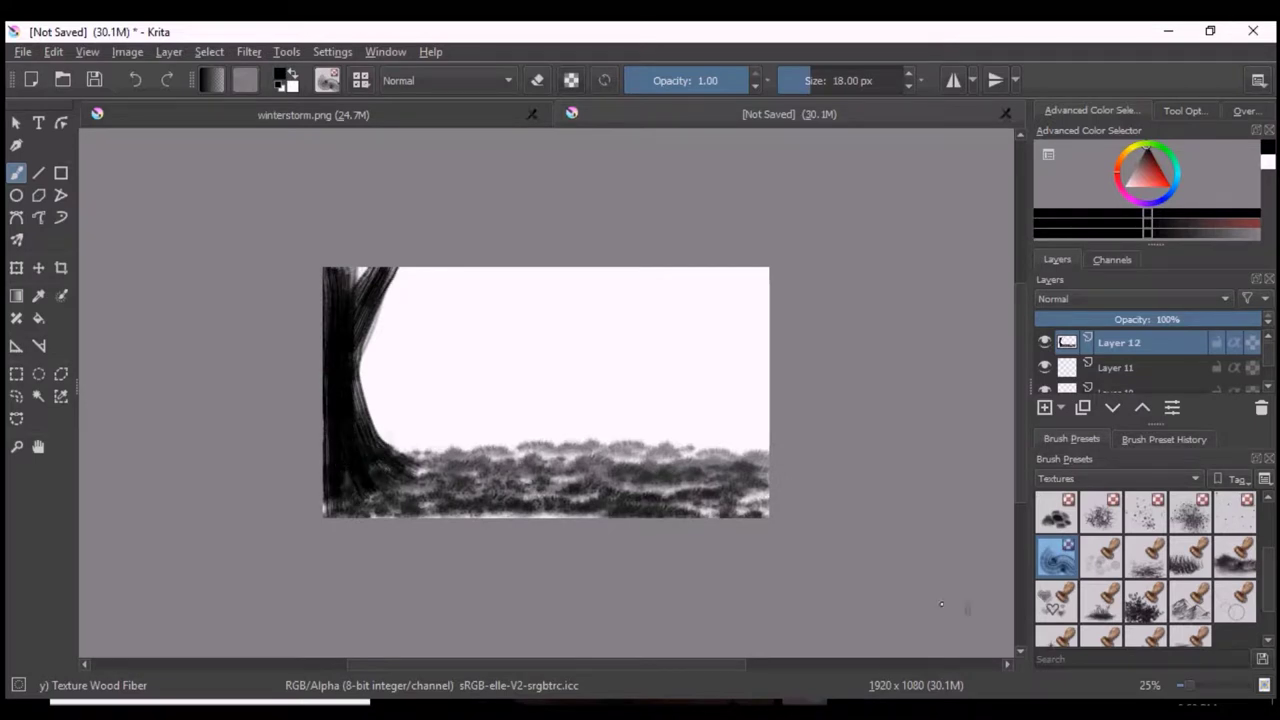
left_click(1073, 479)
left_click(1066, 452)
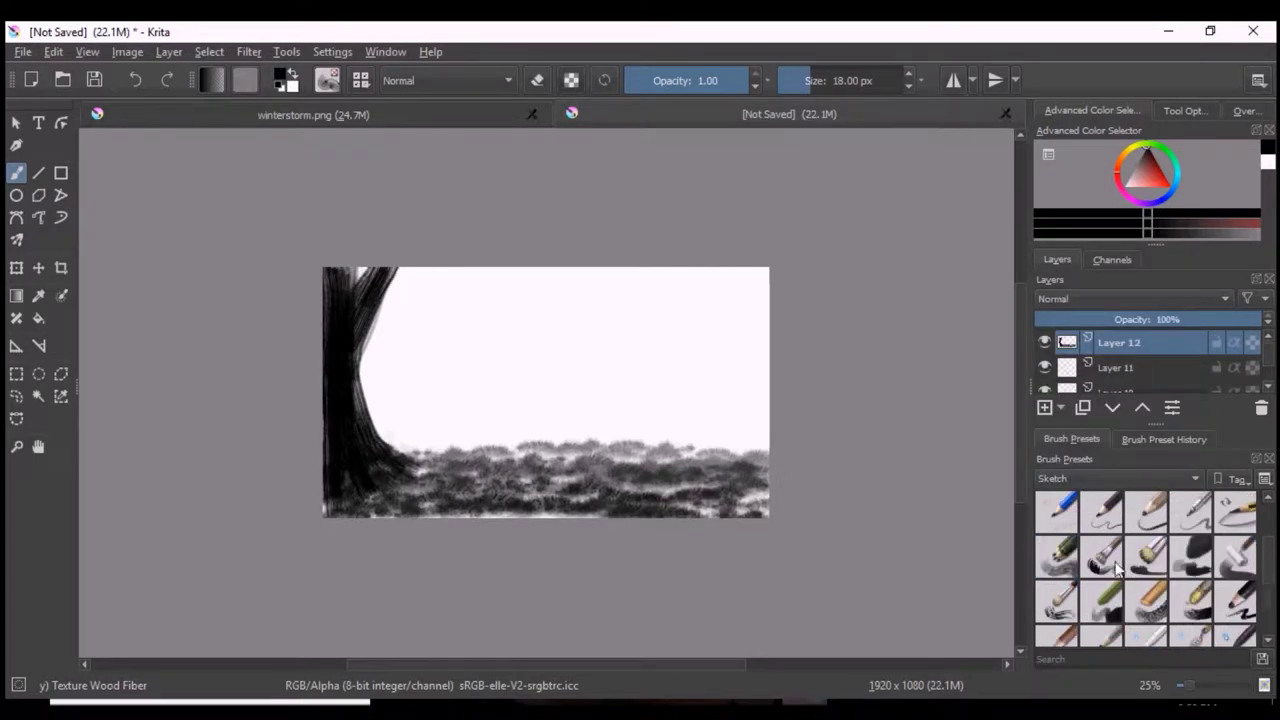
left_click(1235, 556)
key("plus")
key("plus")
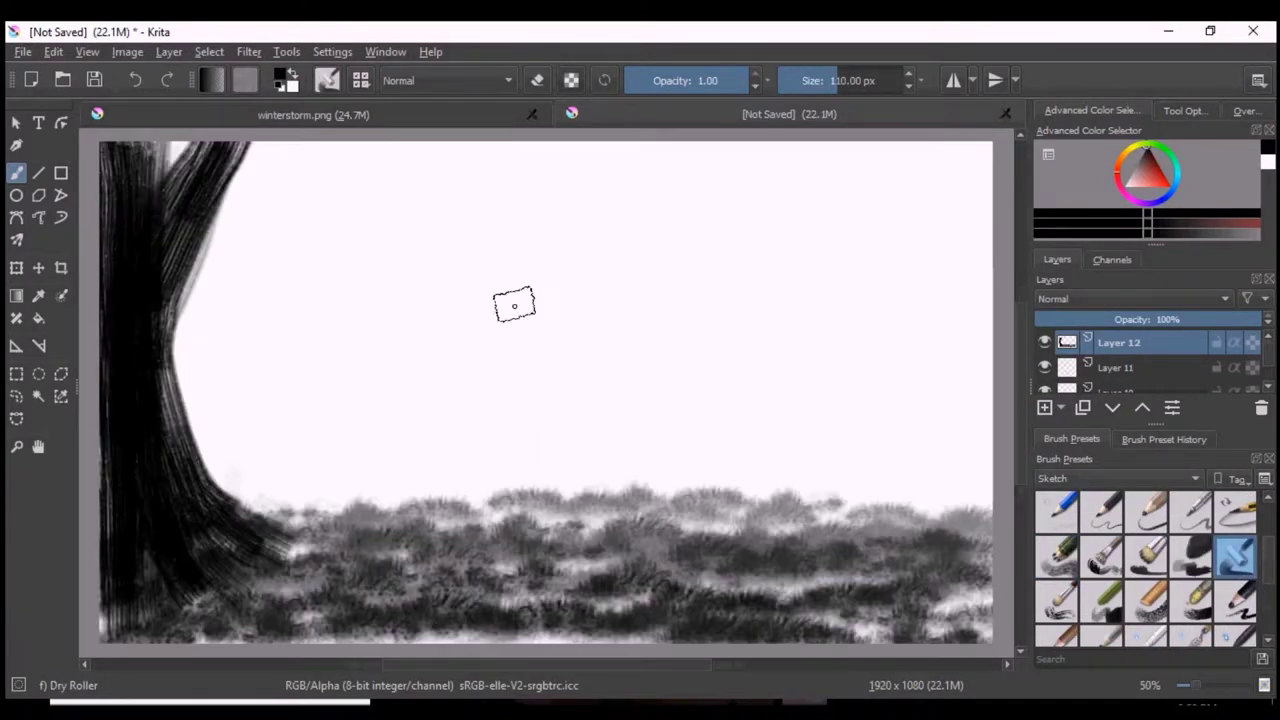
- Block in a dark rectangular wall mass at centre-right above the grass with Dry Roller strokes
mouse_move(615, 368)
left_mouse_down()
mouse_move(666, 334)
mouse_move(745, 380)
mouse_move(766, 349)
mouse_move(815, 345)
left_mouse_up()
mouse_move(630, 285)
left_mouse_down()
mouse_move(626, 349)
mouse_move(697, 358)
mouse_move(777, 286)
mouse_move(843, 306)
mouse_move(880, 350)
left_mouse_up()
left_click_drag(585, 292, 607, 442)
left_click_drag(810, 388, 886, 286)
mouse_move(640, 290)
left_mouse_down()
mouse_move(651, 280)
mouse_move(882, 307)
left_mouse_up()
mouse_move(590, 445)
left_mouse_down()
mouse_move(643, 429)
mouse_move(820, 449)
mouse_move(925, 440)
left_mouse_up()
left_click_drag(666, 437, 754, 460)
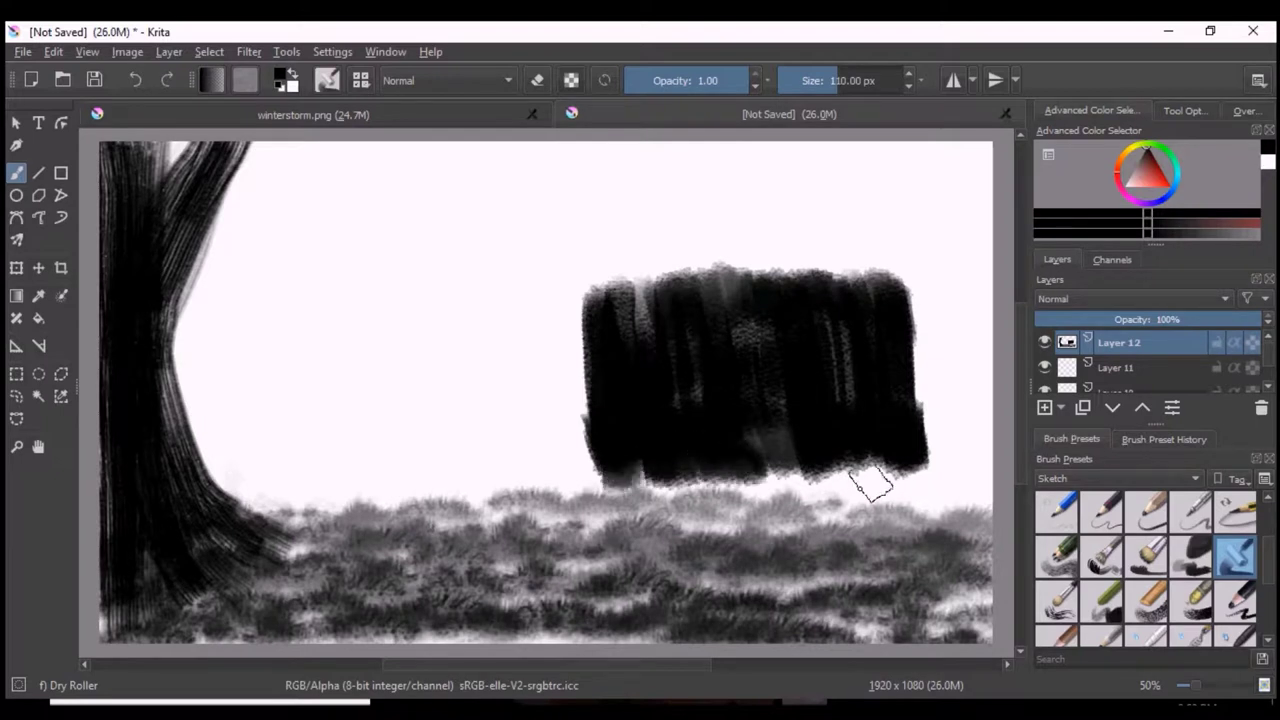
left_click(1150, 563)
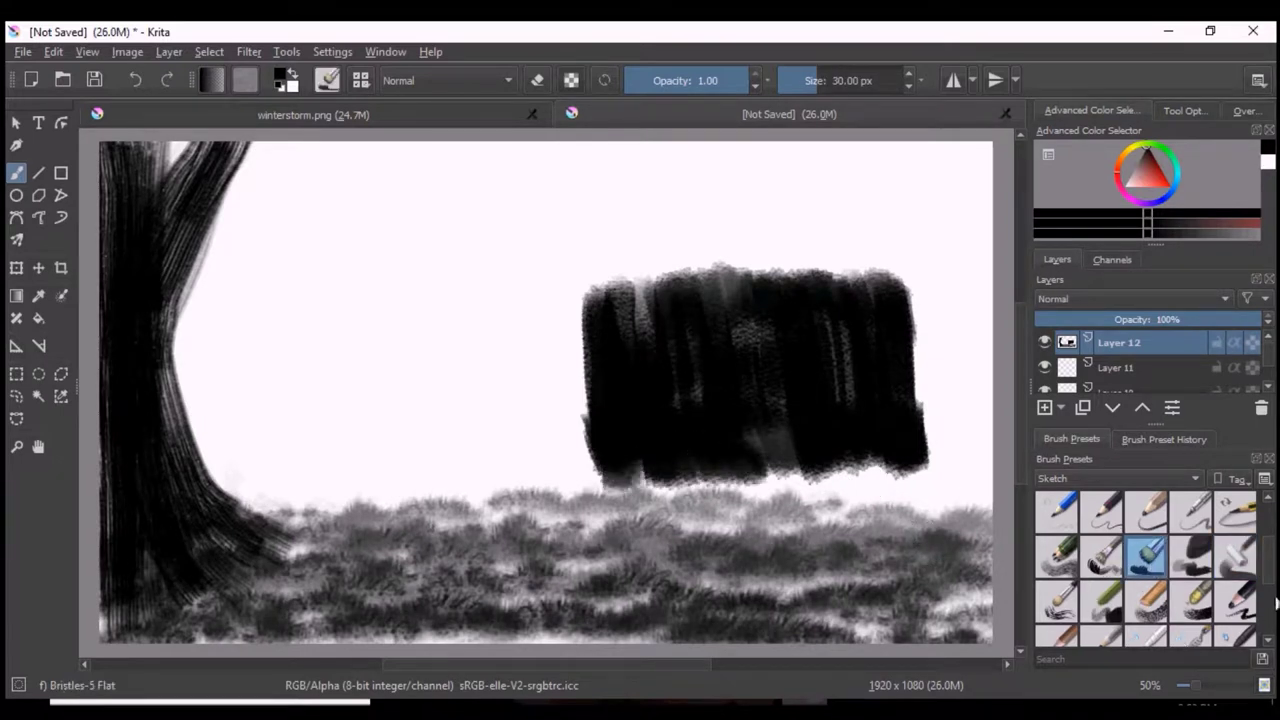
- Choose the Basic-3 Flow brush and outline and fill a dark pitched roof above the walls
scroll(1150, 560, "up", 1)
scroll(1150, 560, "up", 1)
left_click(1195, 515)
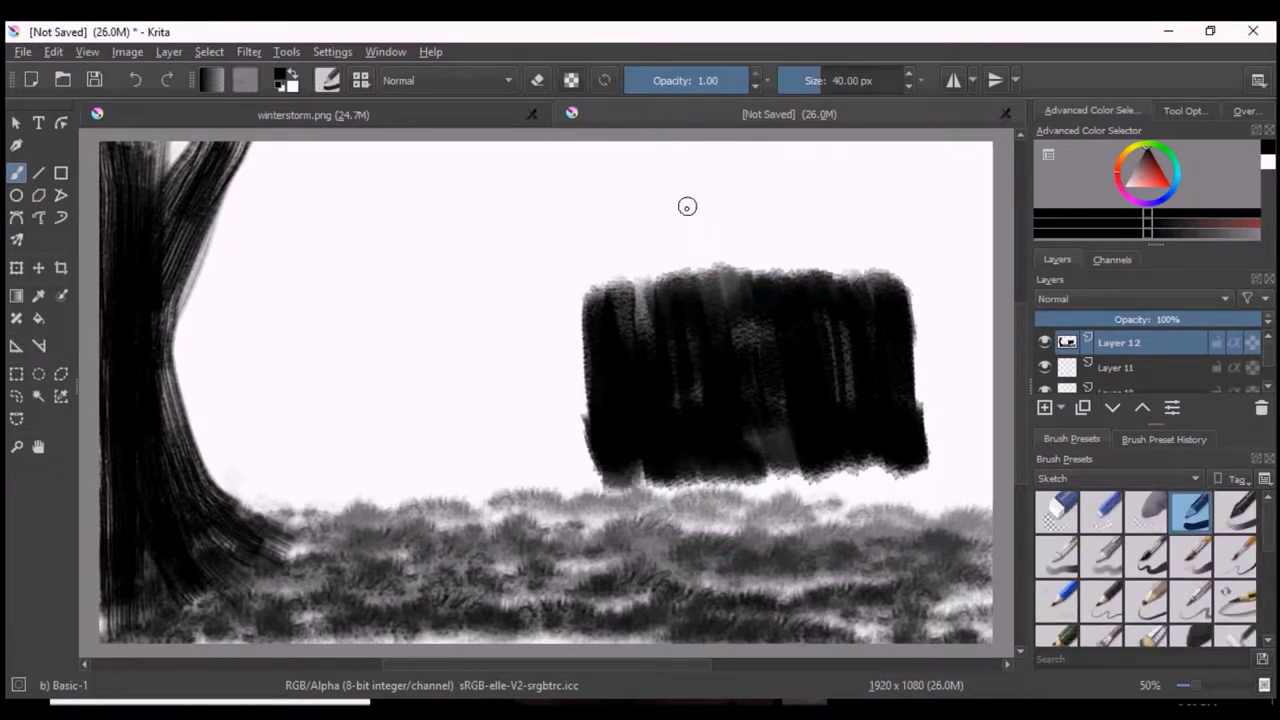
left_click(1198, 570)
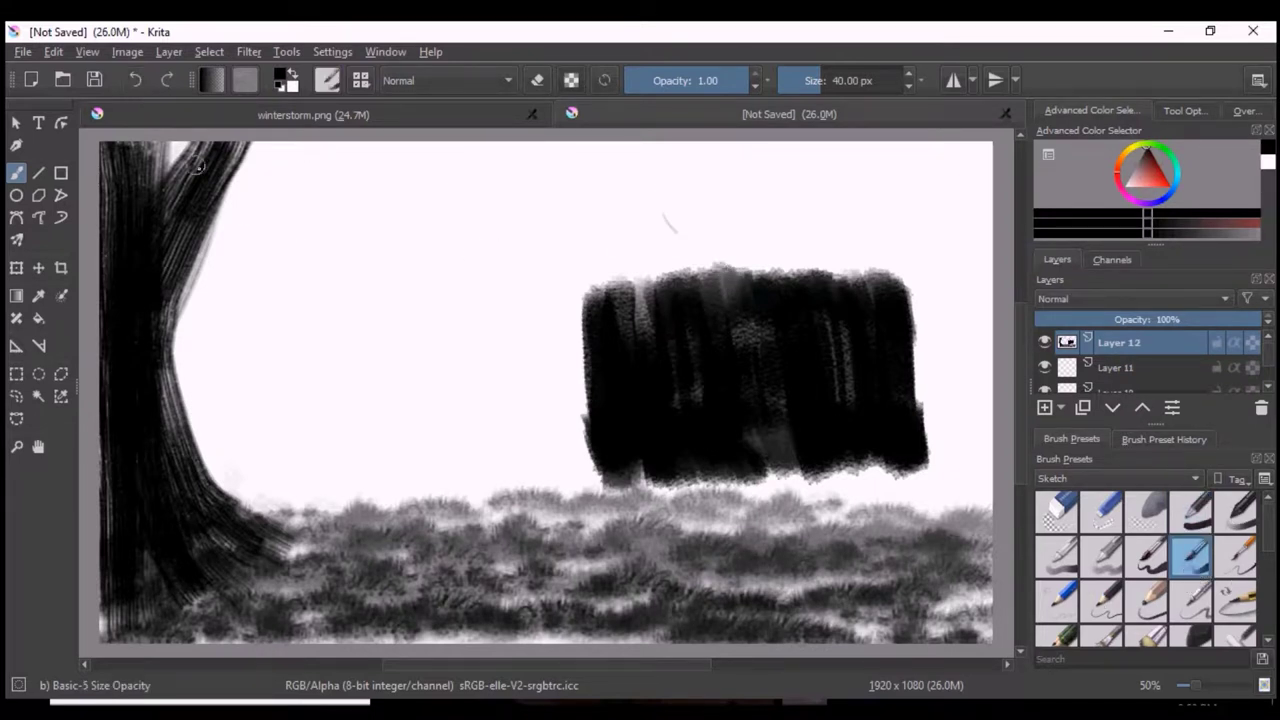
left_click(1070, 567)
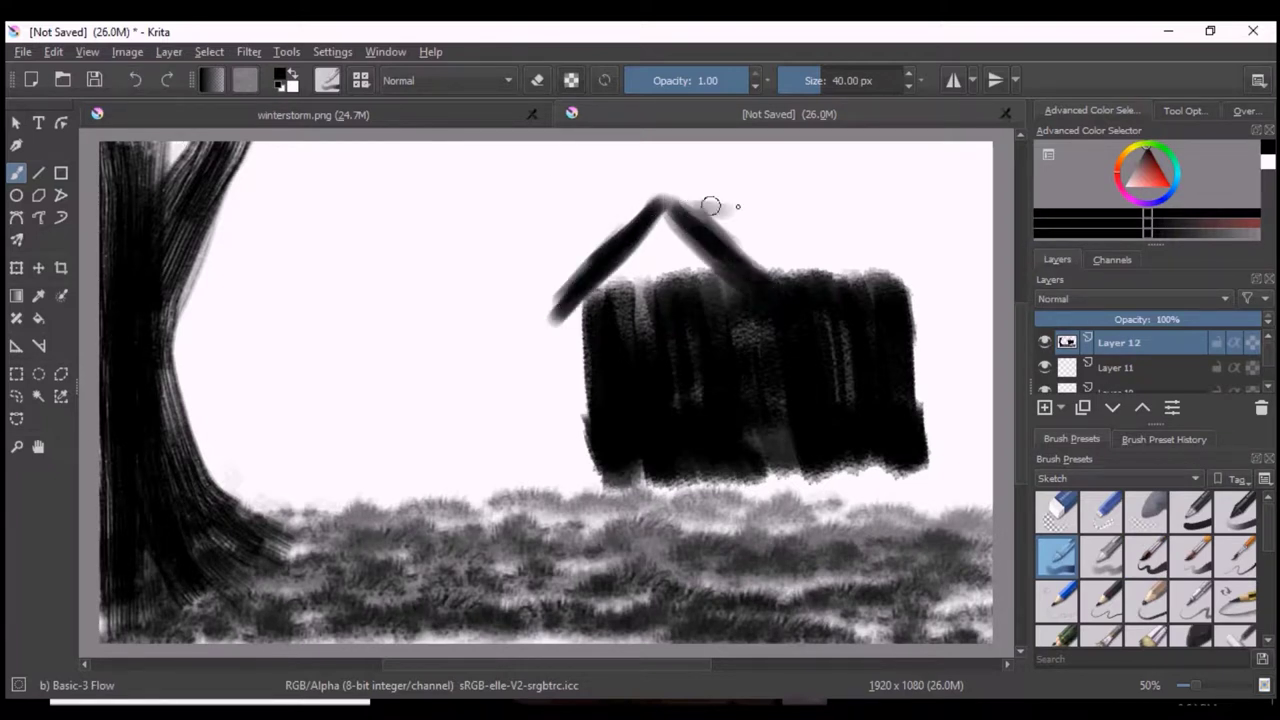
left_click_drag(788, 195, 822, 197)
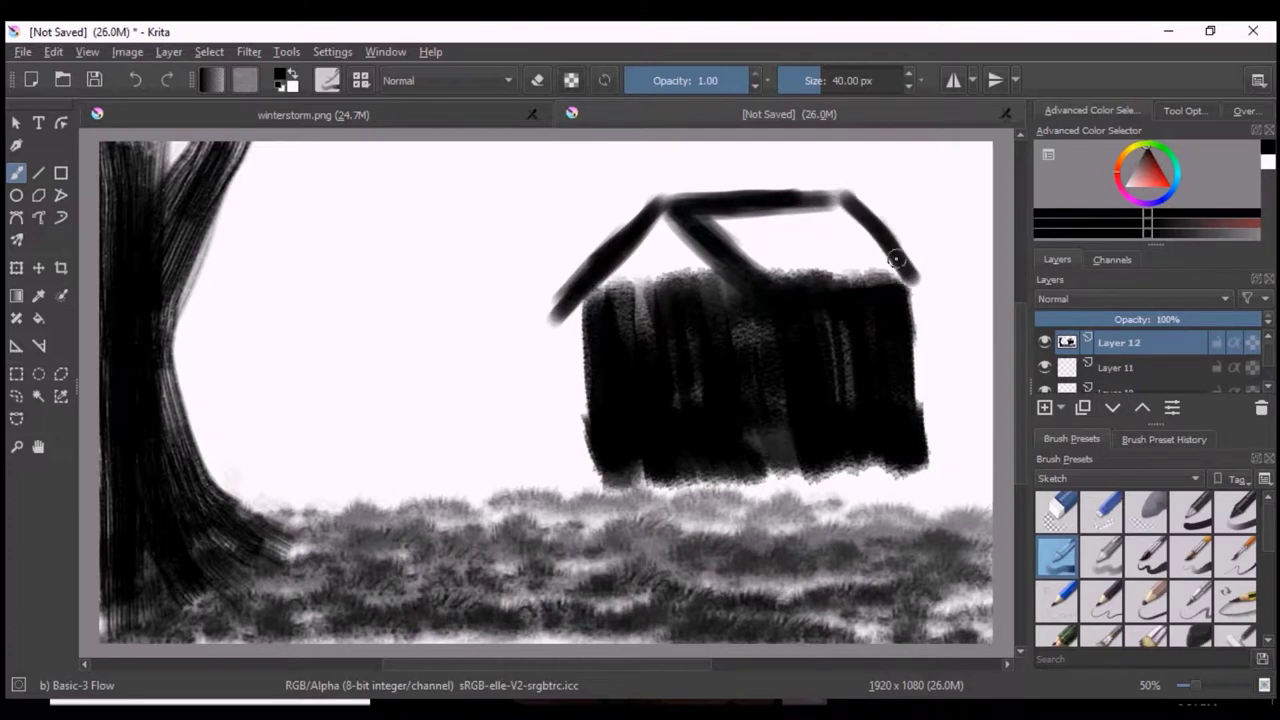
left_click_drag(576, 302, 754, 297)
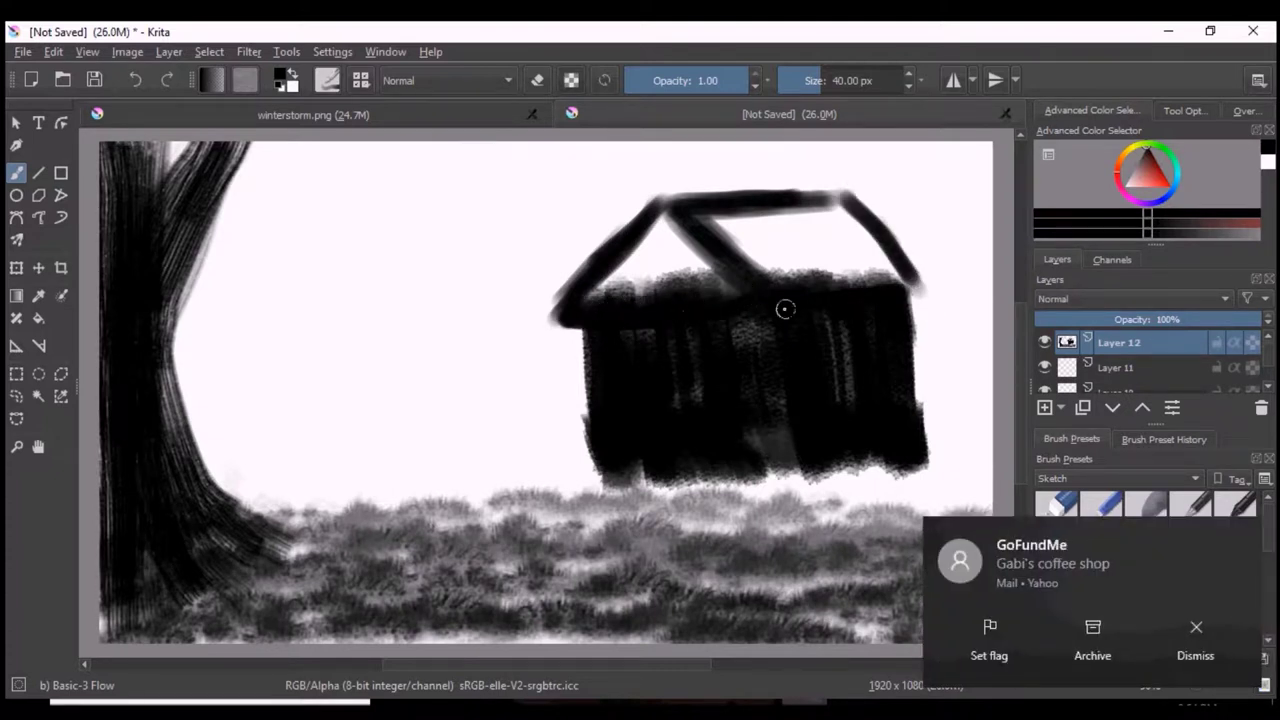
left_click_drag(591, 291, 652, 284)
left_click_drag(770, 259, 820, 285)
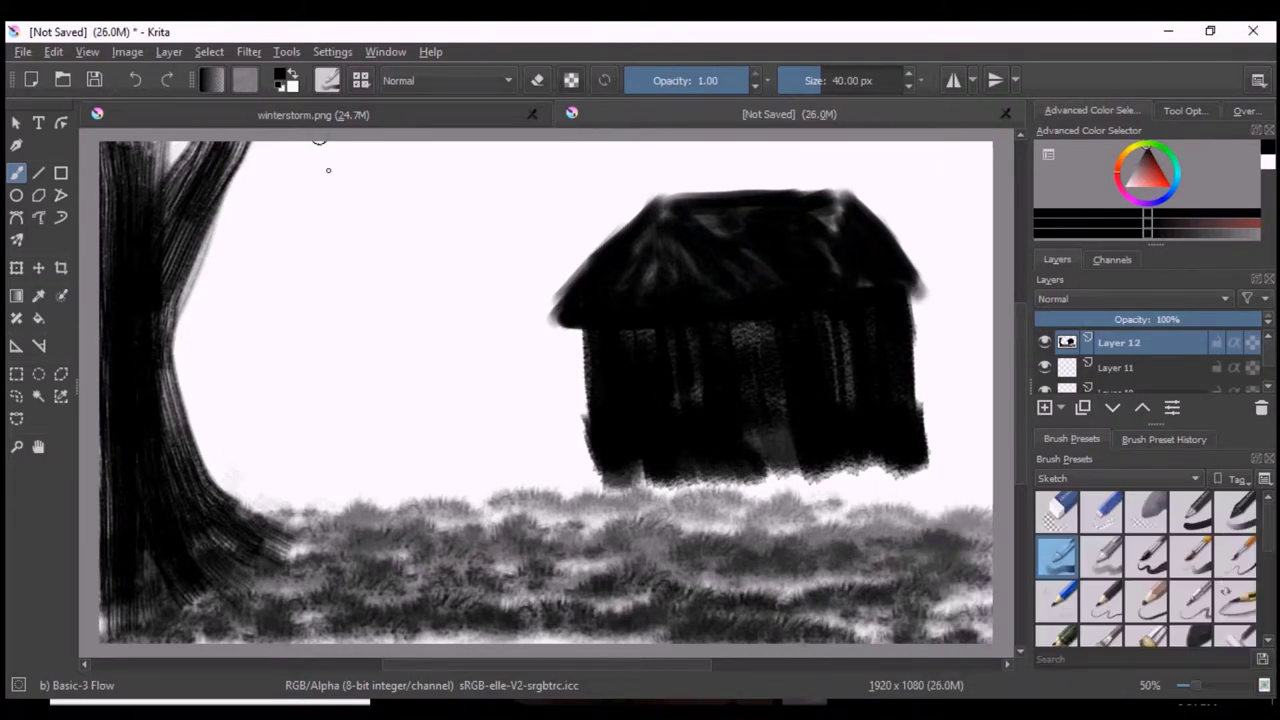
- Paint white rafter highlights along the roof's left slope, top edge and left gable
key("x")
left_click_drag(565, 292, 636, 222)
mouse_move(656, 218)
left_mouse_down()
mouse_move(790, 207)
mouse_move(895, 255)
mouse_move(762, 282)
left_mouse_up()
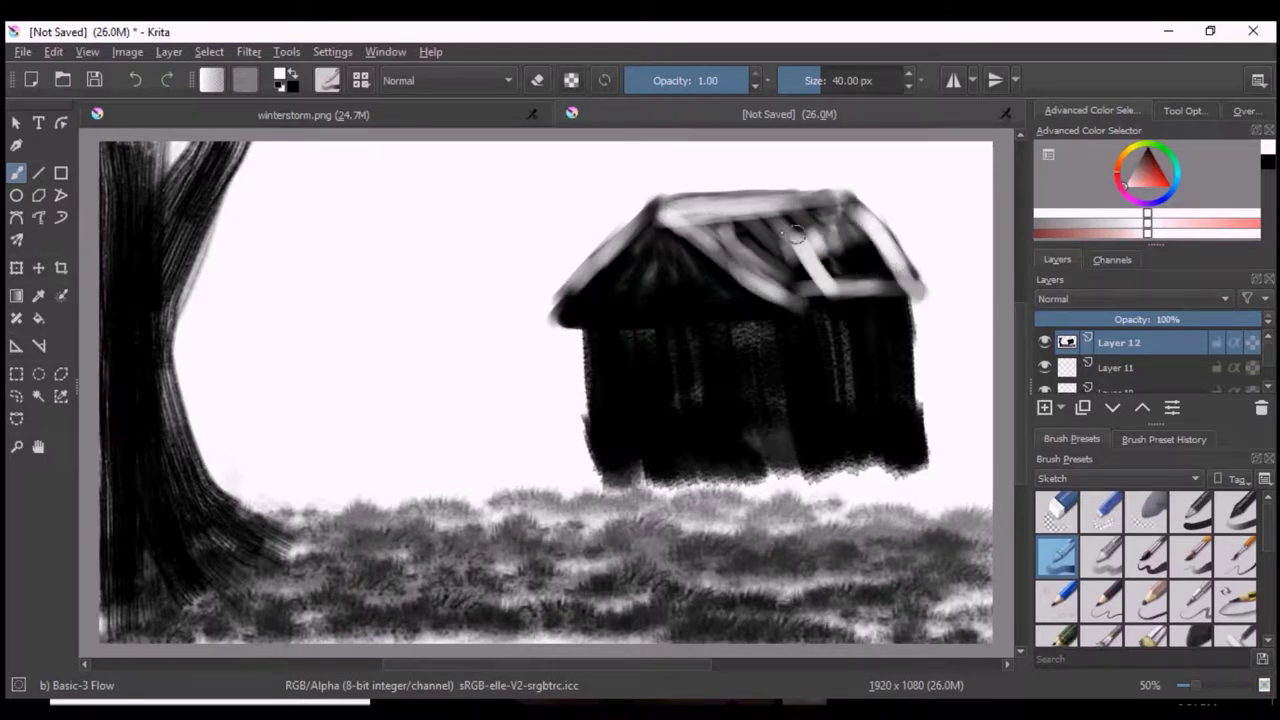
left_click_drag(797, 233, 884, 275)
left_click_drag(663, 294, 709, 265)
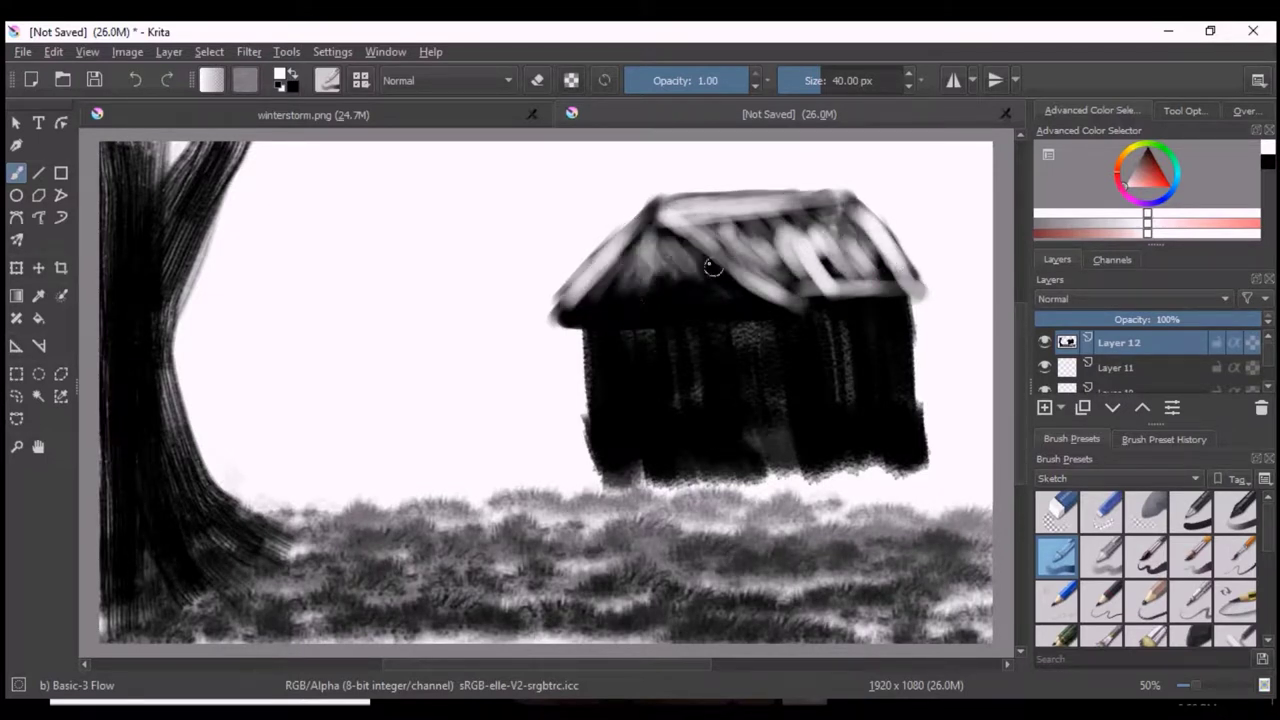
left_click(1195, 478)
left_click(1110, 494)
scroll(1265, 545, "down", 1)
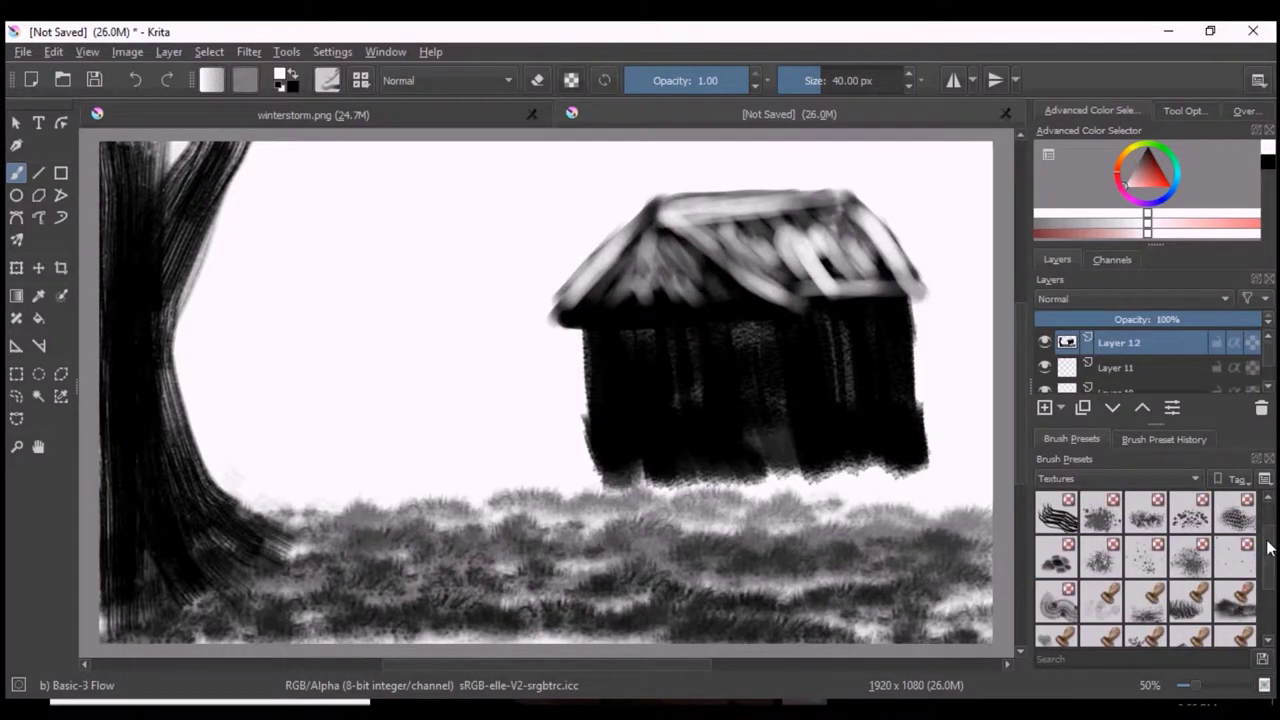
- Load Texture Wood Fiber and paint light, then dark, wood-grain strokes across the upper roof
left_click(1058, 616)
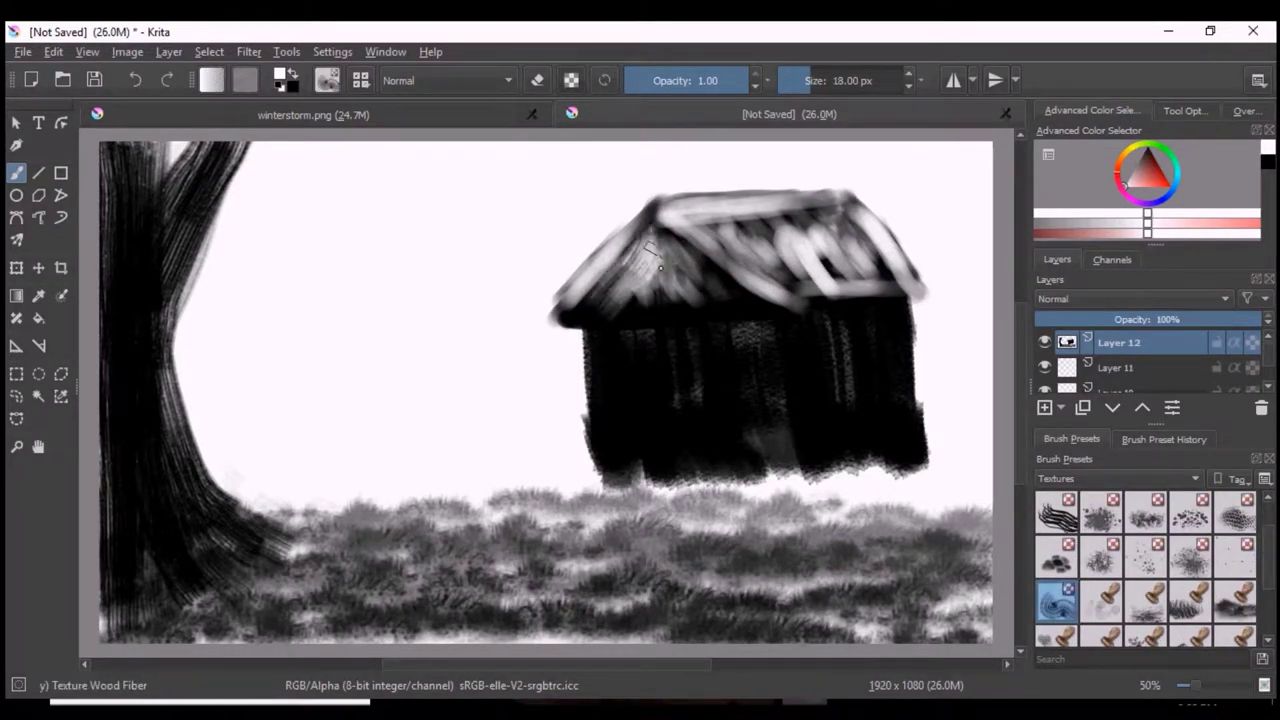
left_click_drag(694, 217, 816, 213)
mouse_move(650, 215)
left_mouse_down()
mouse_move(600, 300)
mouse_move(737, 286)
mouse_move(857, 200)
left_mouse_up()
left_click(292, 74)
left_click_drag(700, 212, 795, 290)
mouse_move(740, 198)
left_mouse_down()
mouse_move(808, 292)
mouse_move(812, 276)
left_mouse_up()
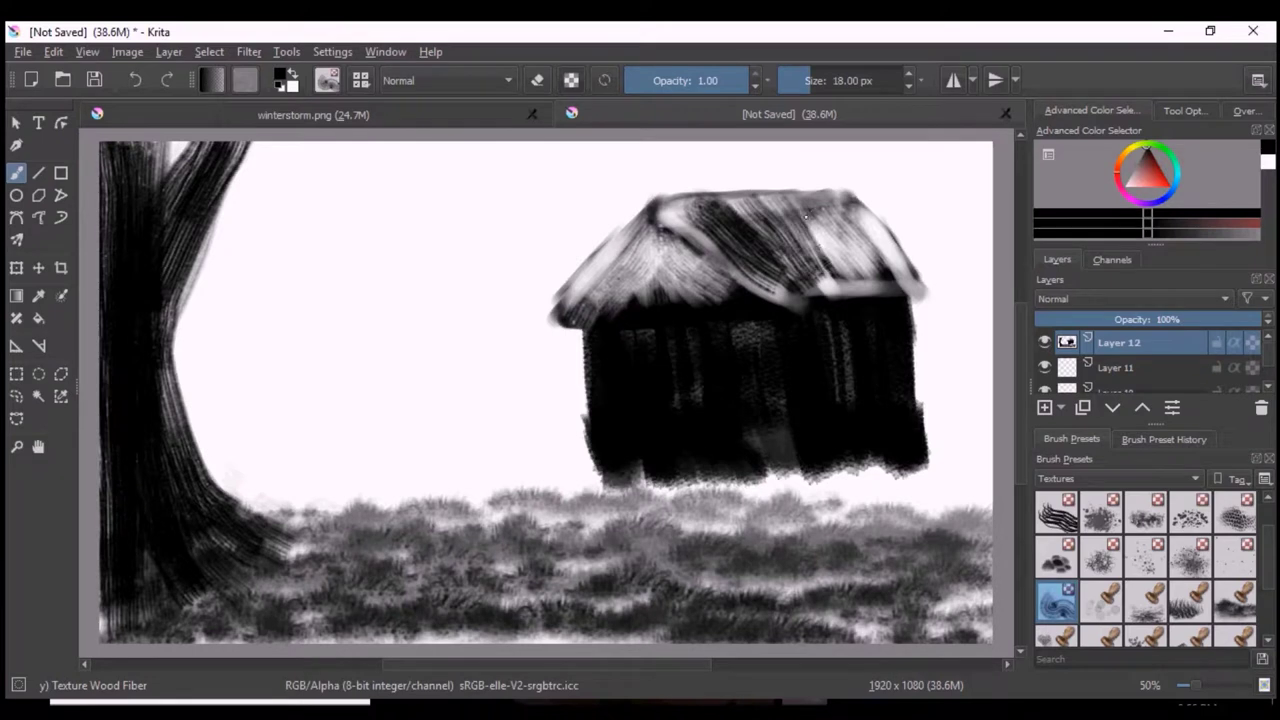
- Darken the roof's right half, middle and left slope with more dark wood-grain strokes
left_click_drag(800, 200, 862, 290)
left_click_drag(846, 228, 900, 288)
left_click_drag(835, 205, 915, 300)
left_click_drag(786, 222, 856, 298)
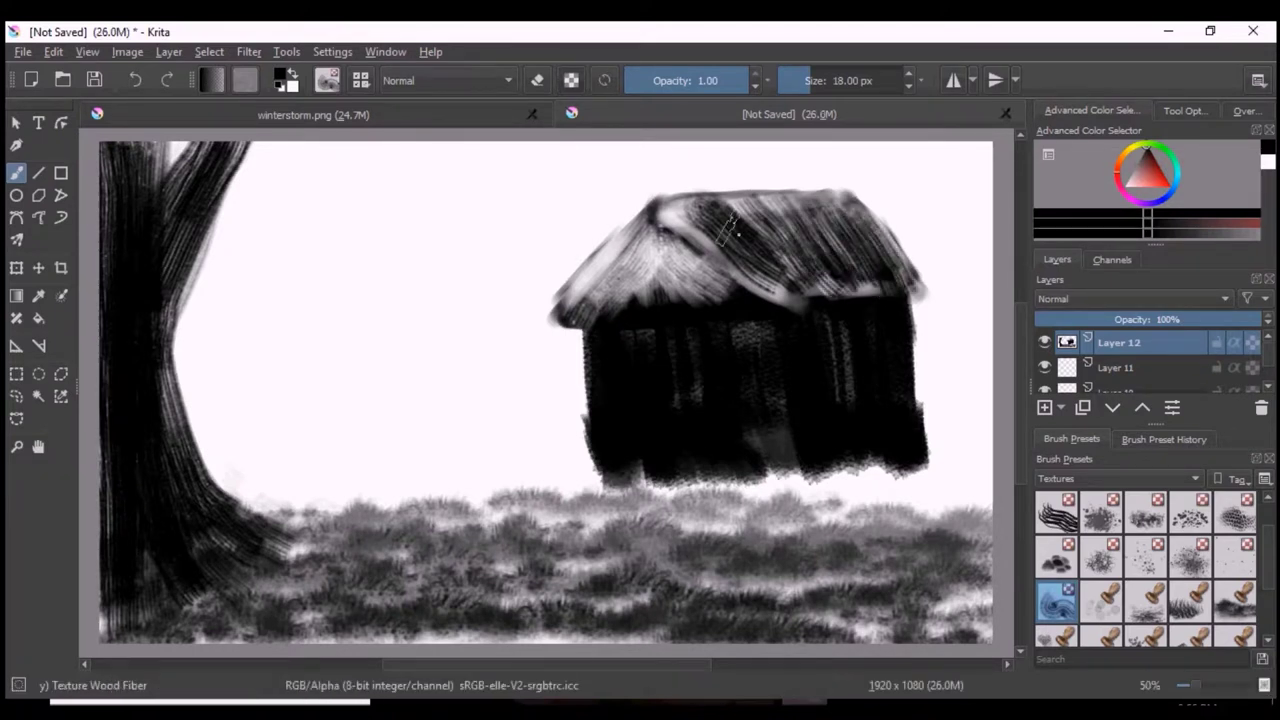
left_click_drag(672, 193, 758, 272)
left_click_drag(732, 197, 805, 290)
left_click_drag(668, 210, 570, 322)
mouse_move(662, 235)
left_mouse_down()
mouse_move(560, 312)
mouse_move(737, 300)
left_mouse_up()
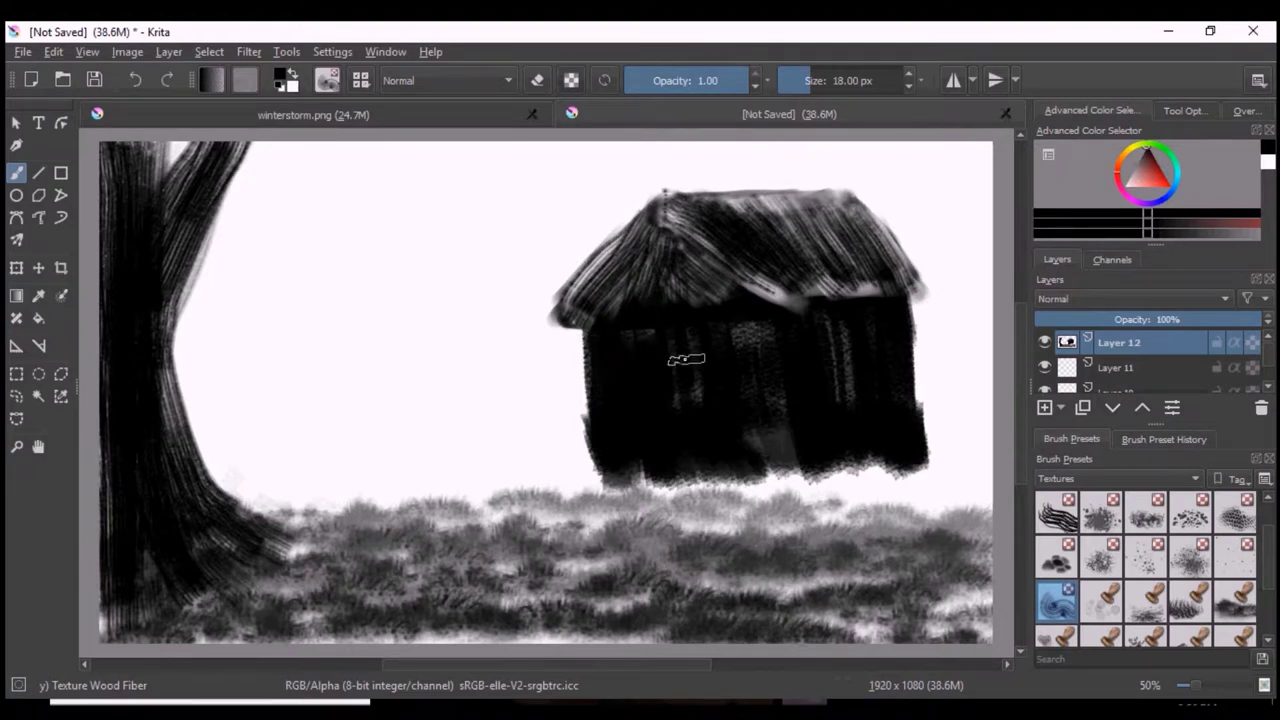
- Swap to white and streak vertical plank lines across the shack's front wall
key("x")
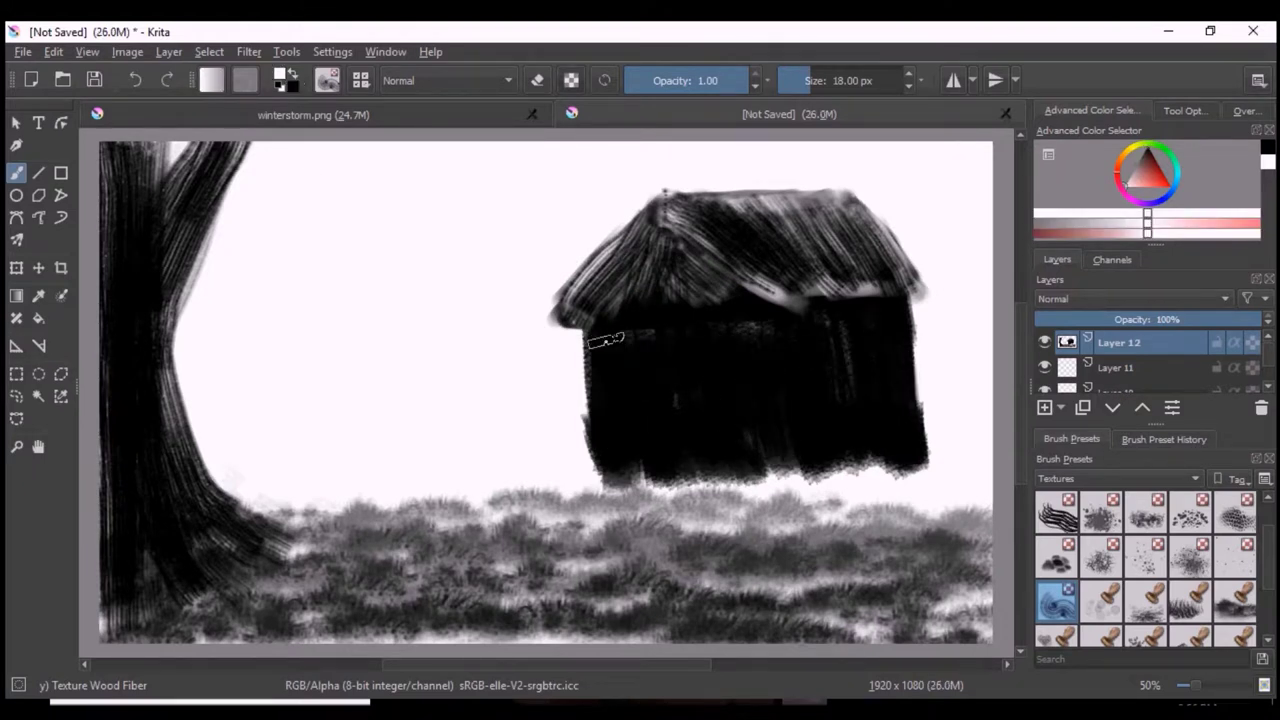
left_click_drag(592, 334, 604, 470)
left_click_drag(640, 320, 662, 455)
left_click_drag(680, 324, 702, 450)
left_click_drag(640, 342, 652, 478)
left_click_drag(720, 322, 750, 462)
left_click_drag(765, 322, 790, 455)
left_click_drag(815, 300, 860, 460)
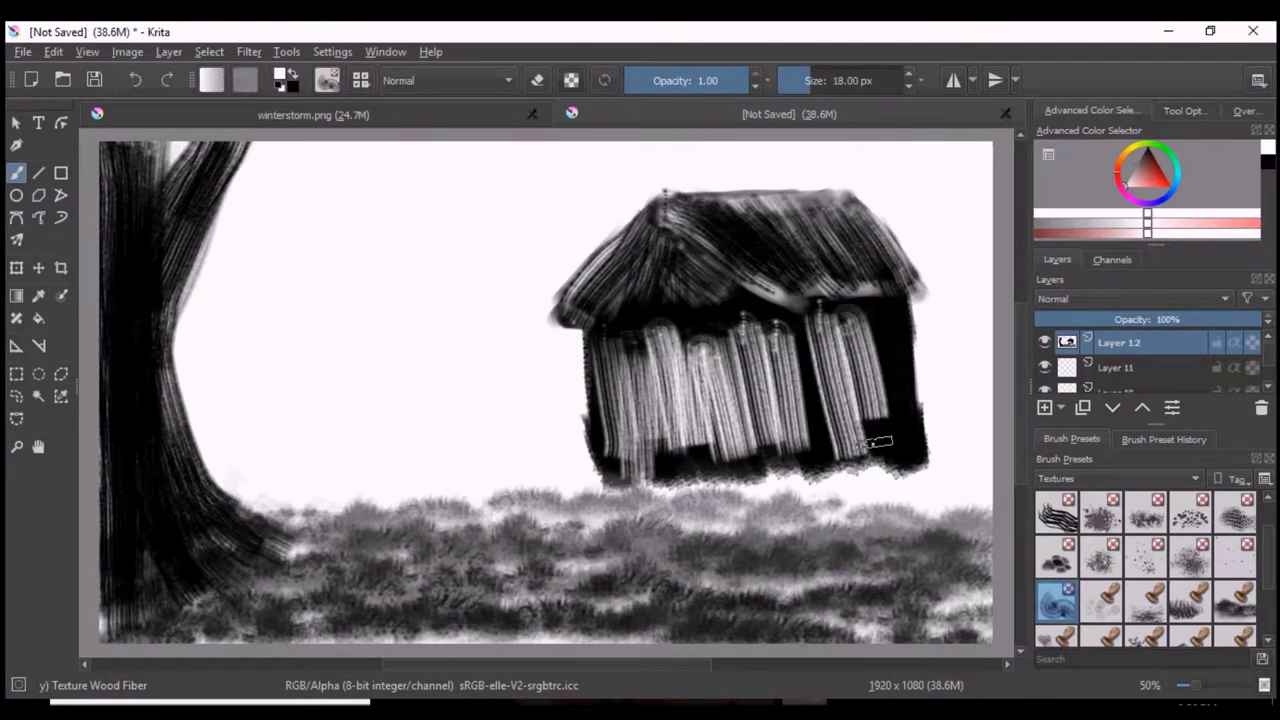
left_click_drag(868, 292, 905, 460)
left_click_drag(838, 332, 880, 460)
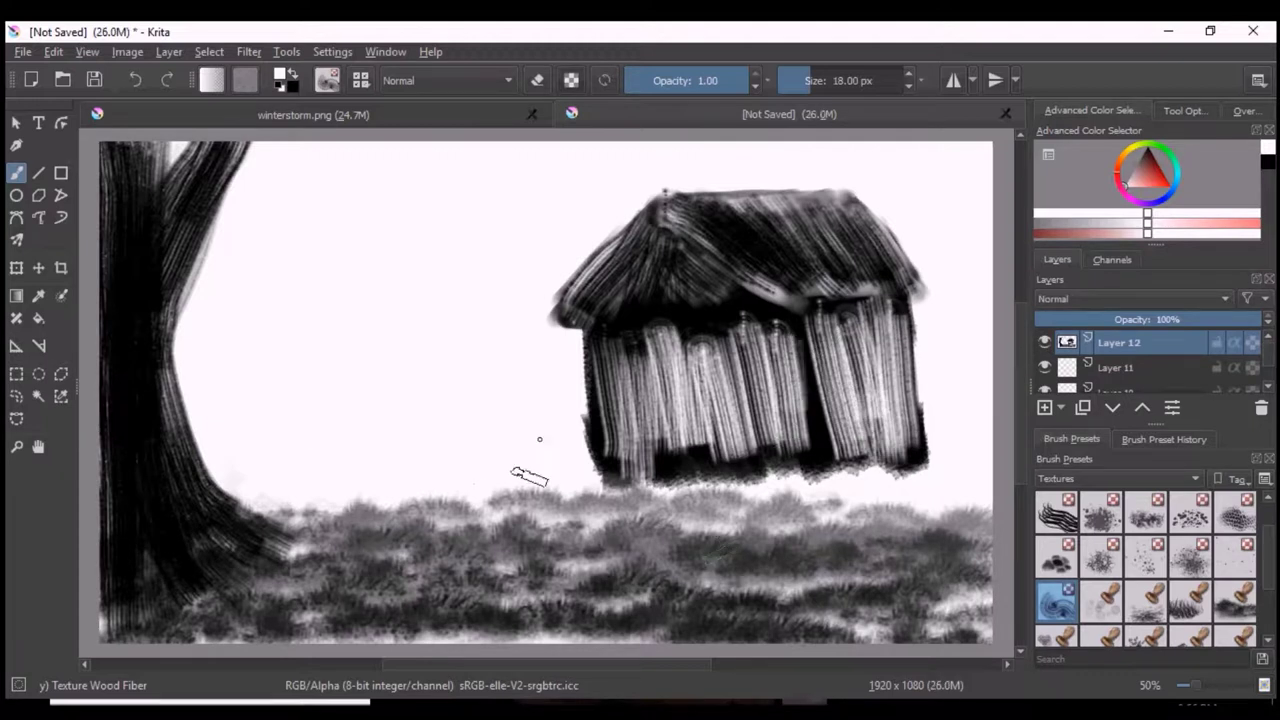
left_click(1235, 600)
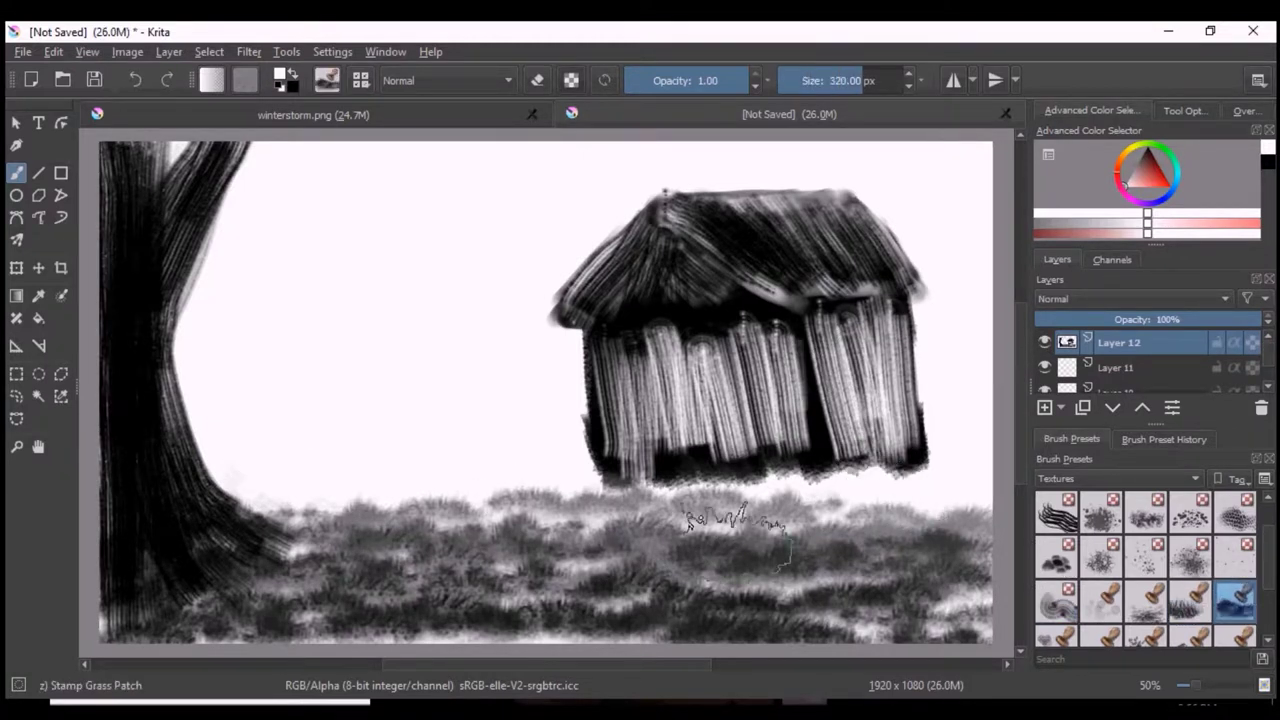
- Stamp dark grass along the shack's base and lower ground using Stamp Grass Patch, Stamp Grass and Stamp Herbals
key("x")
mouse_move(787, 478)
left_mouse_down()
mouse_move(914, 490)
mouse_move(460, 470)
mouse_move(943, 486)
mouse_move(327, 480)
mouse_move(200, 445)
mouse_move(700, 490)
left_mouse_up()
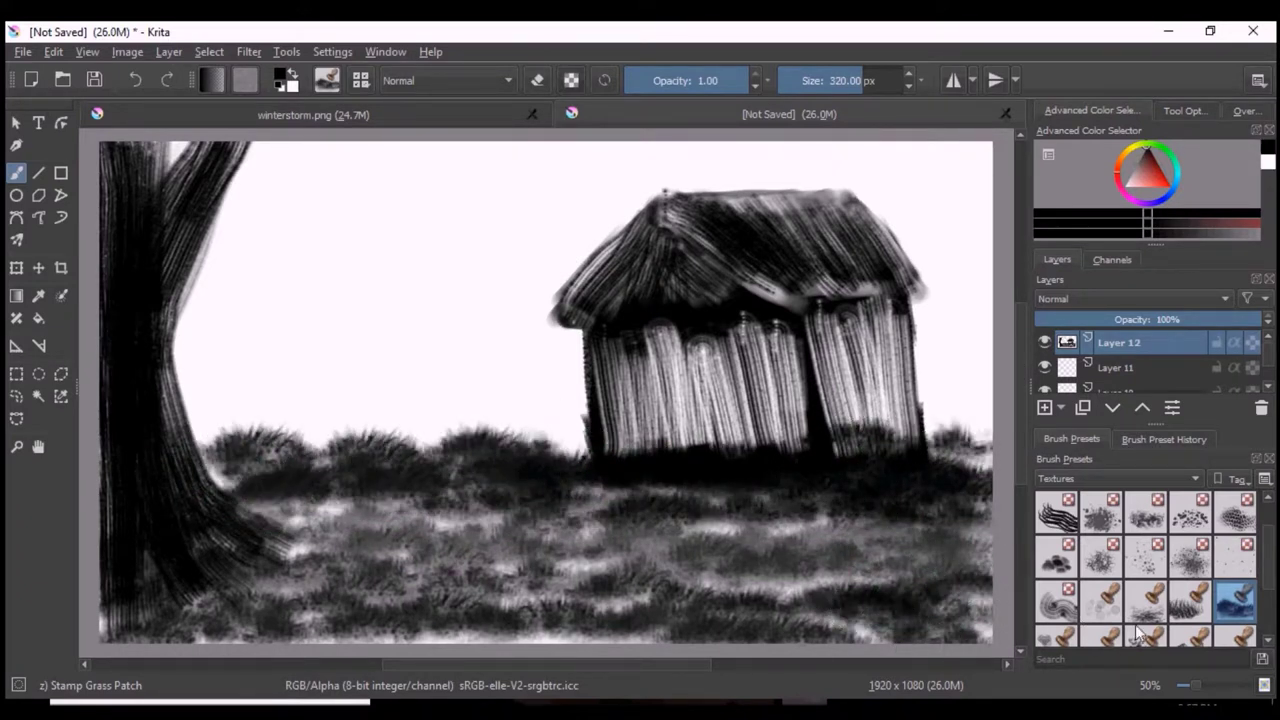
left_click(1190, 600)
mouse_move(970, 440)
left_mouse_down()
mouse_move(210, 437)
mouse_move(300, 540)
mouse_move(110, 610)
mouse_move(300, 530)
mouse_move(138, 612)
mouse_move(400, 540)
mouse_move(480, 610)
mouse_move(650, 530)
mouse_move(822, 575)
mouse_move(940, 530)
mouse_move(350, 520)
mouse_move(614, 618)
left_mouse_up()
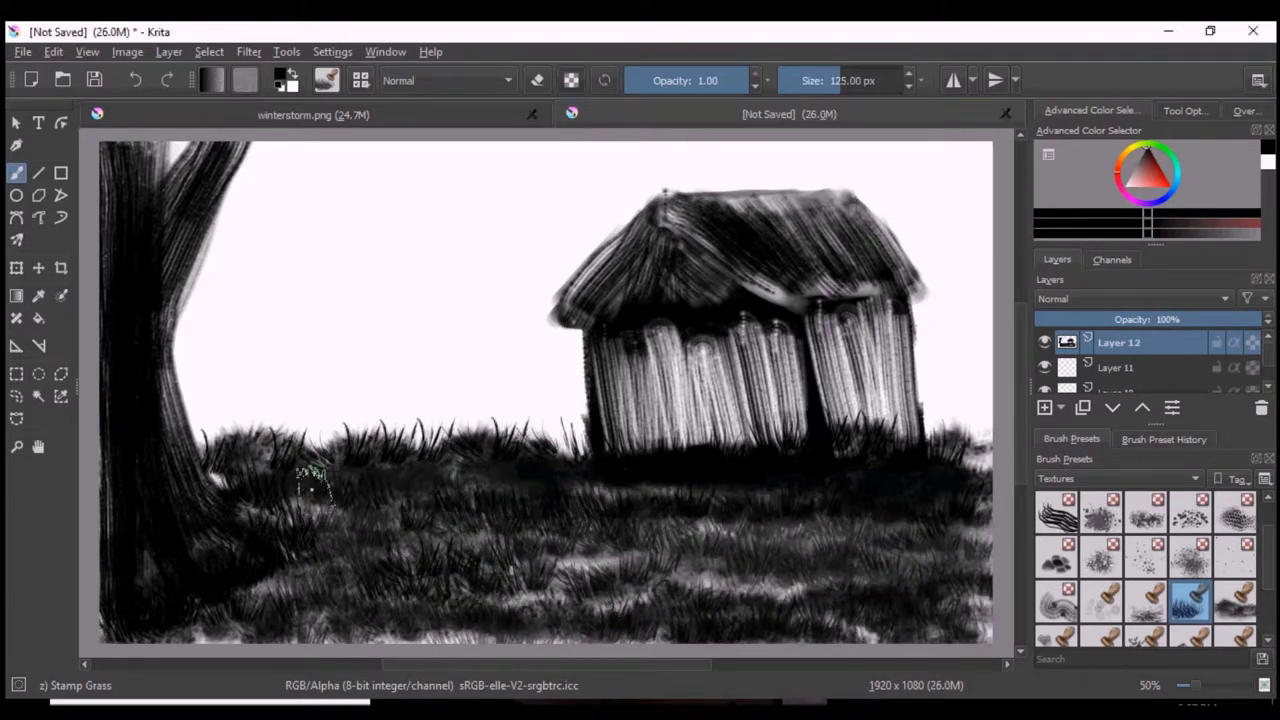
scroll(1262, 565, "down", 1)
left_click(1101, 600)
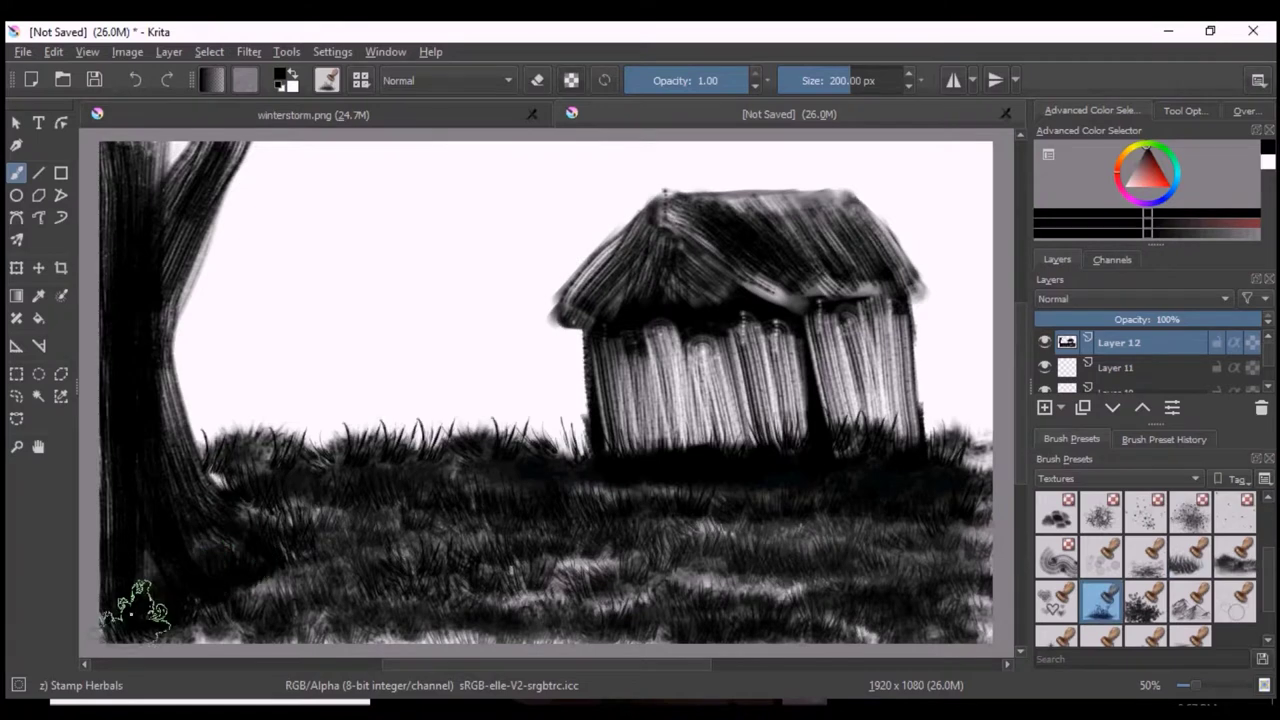
mouse_move(210, 562)
left_mouse_down()
mouse_move(286, 537)
mouse_move(386, 571)
mouse_move(628, 606)
mouse_move(545, 590)
mouse_move(912, 605)
left_mouse_up()
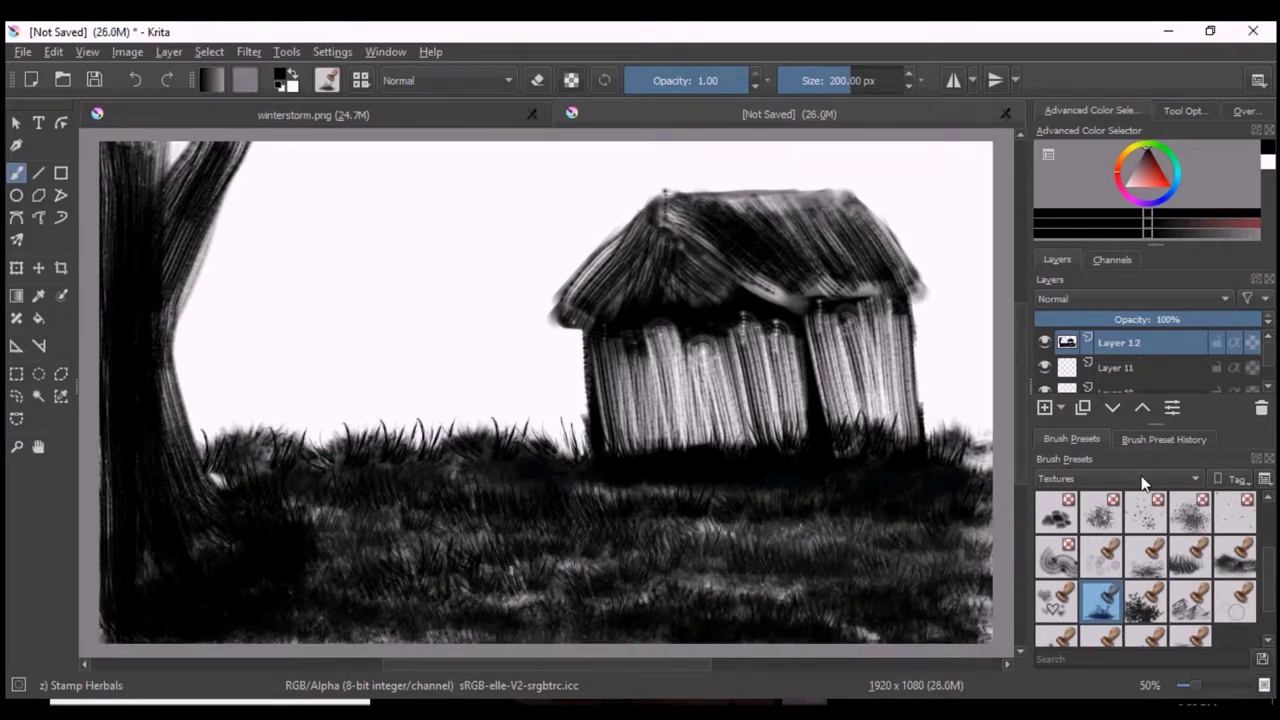
- Use the Dry Roller brush for the doorway, then load Stamp Mountains Distant from Textures
left_click(1235, 557)
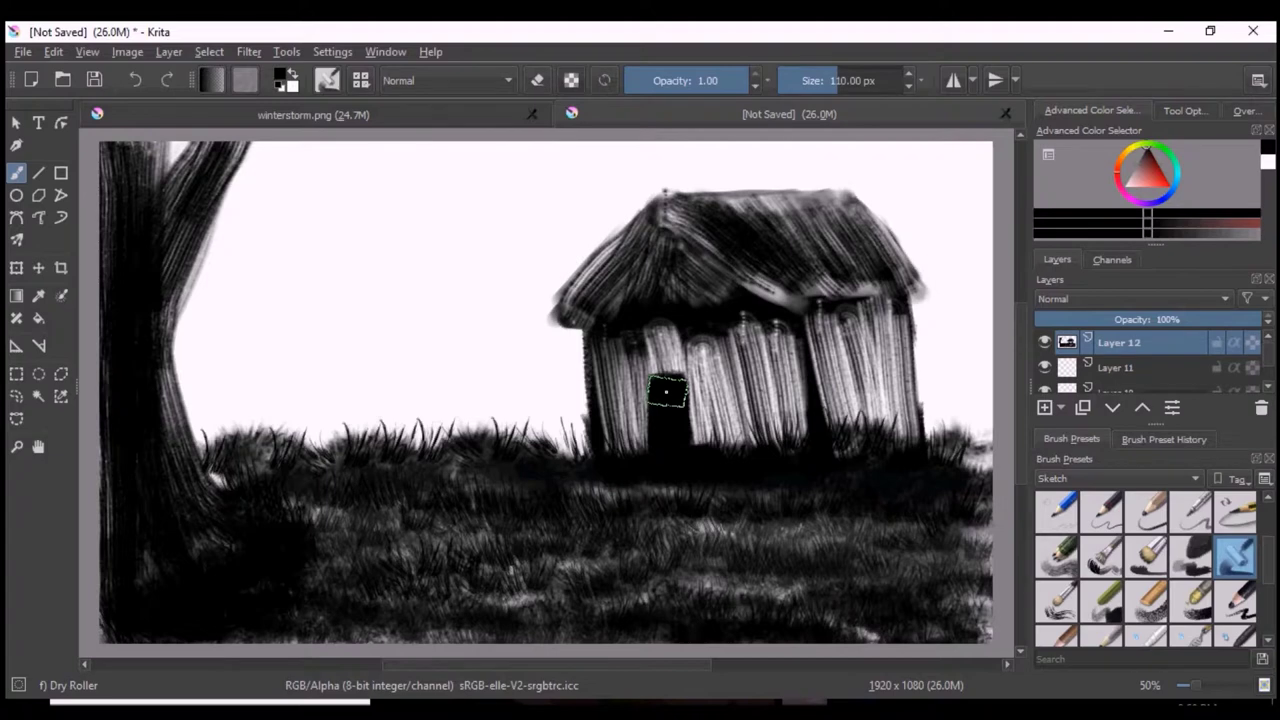
left_click(1120, 478)
left_click(1075, 512)
left_click(1190, 600)
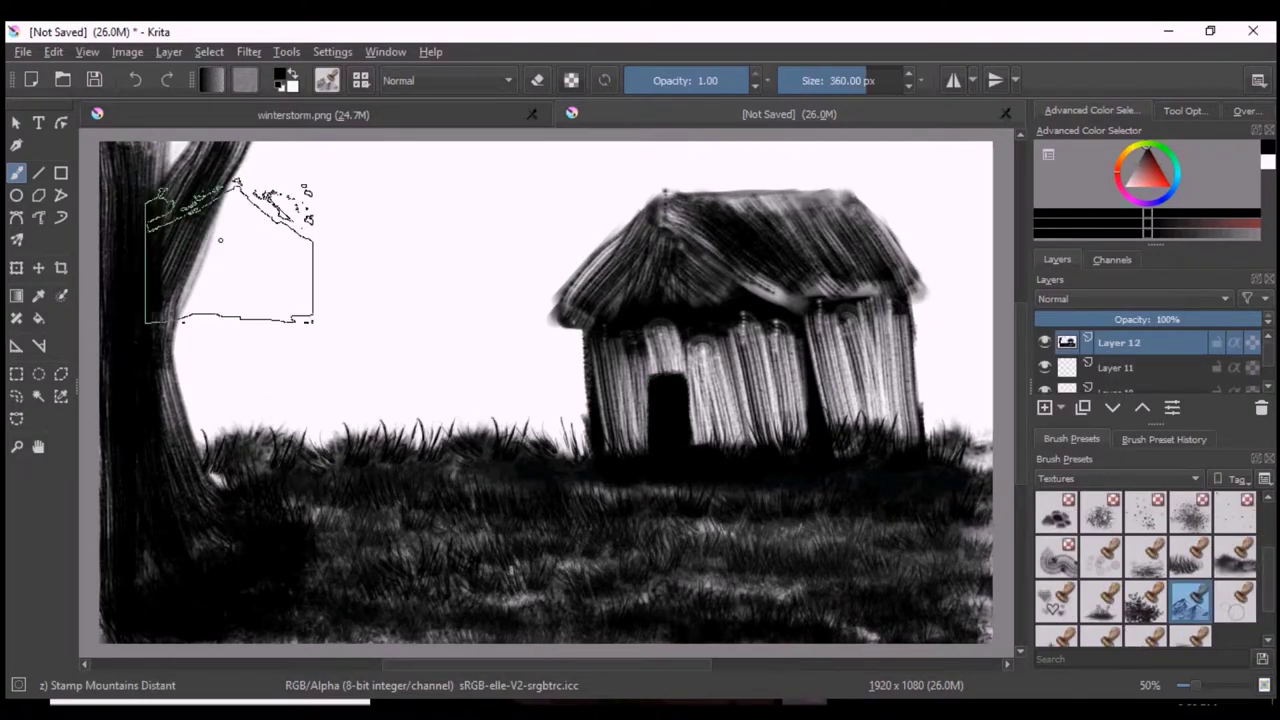
- Stamp a range of dark distant mountains across the sky behind the shack and tree
left_click_drag(295, 255, 320, 276)
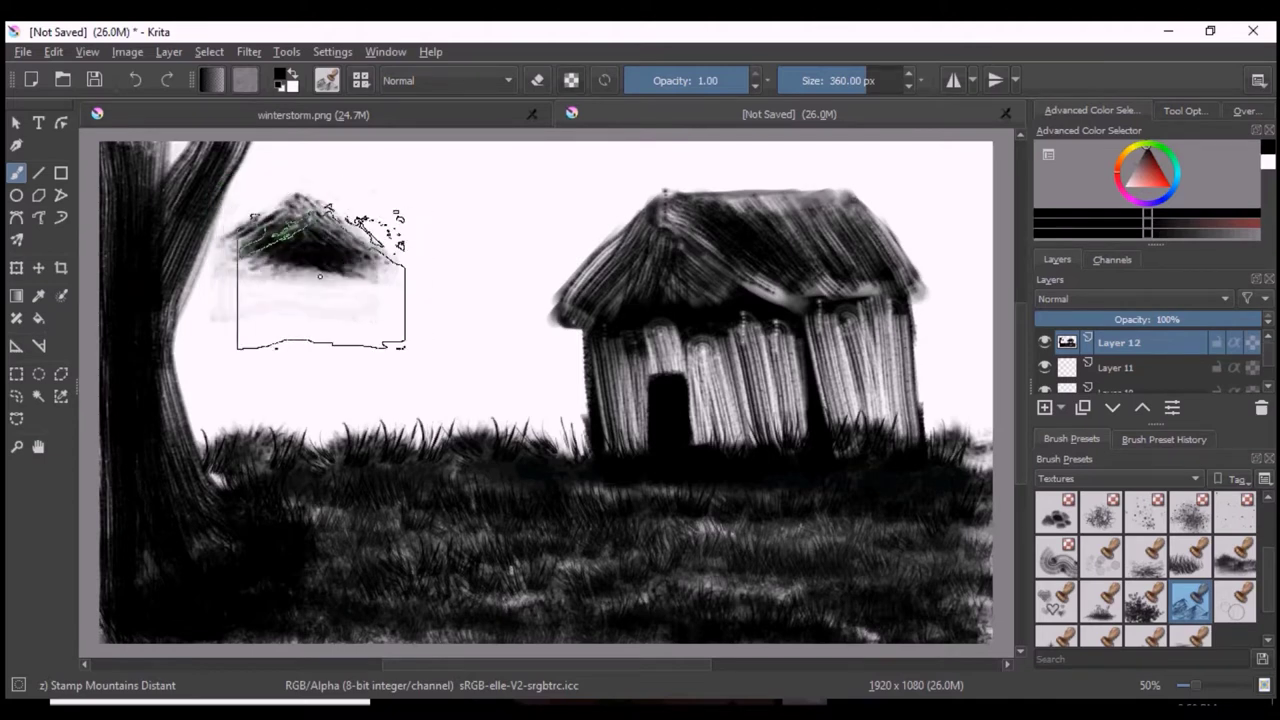
left_click(442, 250)
left_click_drag(532, 246, 576, 186)
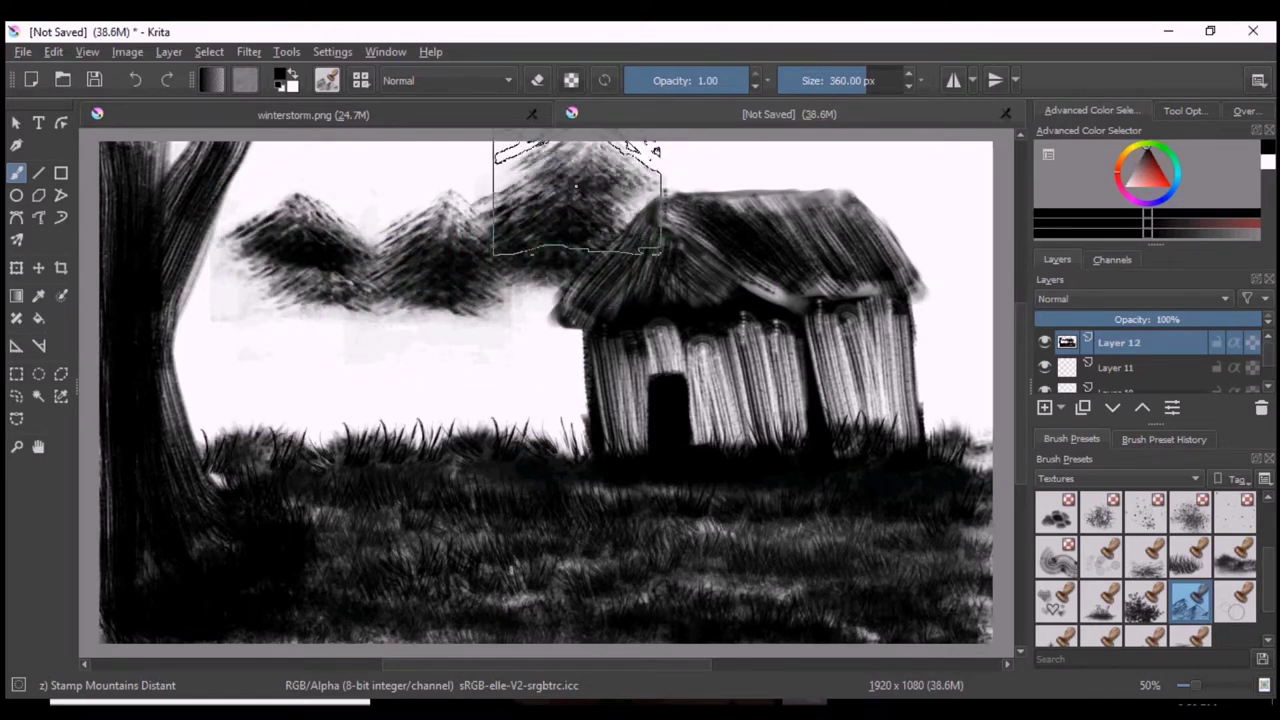
left_click(503, 308)
left_click(928, 203)
mouse_move(918, 207)
left_mouse_down()
mouse_move(930, 190)
mouse_move(743, 160)
mouse_move(700, 175)
mouse_move(904, 310)
mouse_move(330, 190)
mouse_move(215, 255)
left_mouse_up()
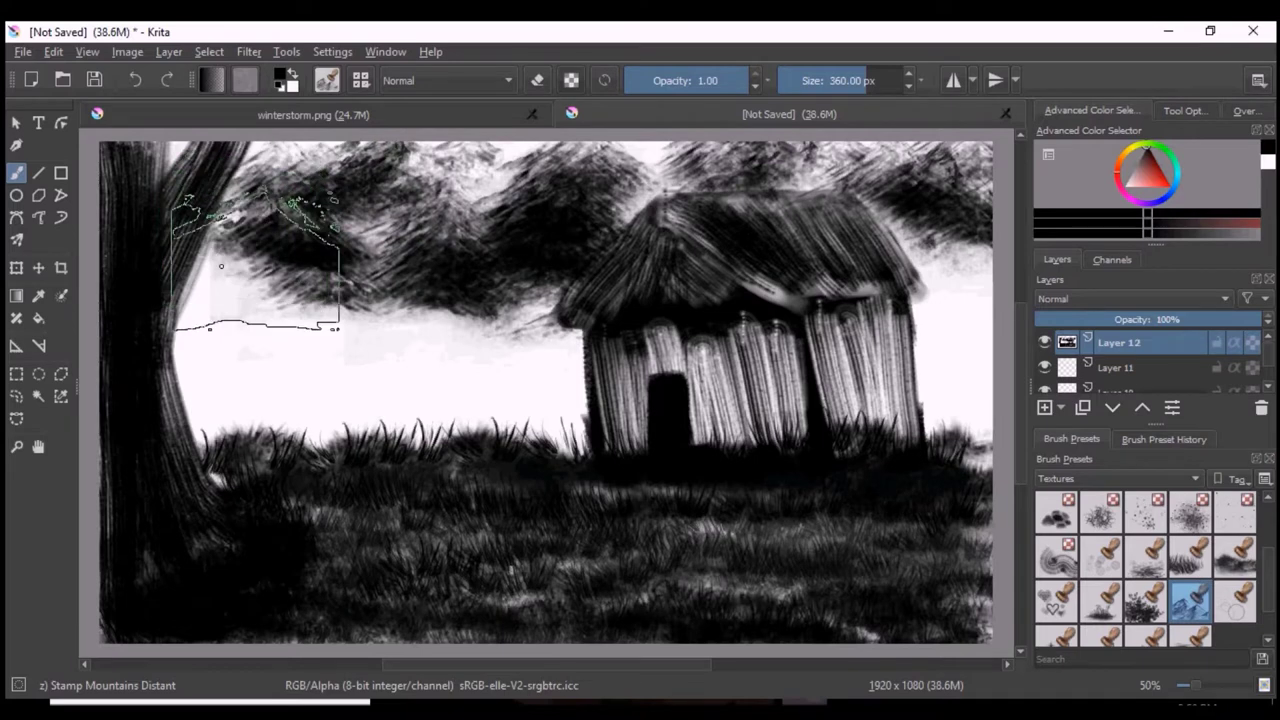
left_click(215, 255)
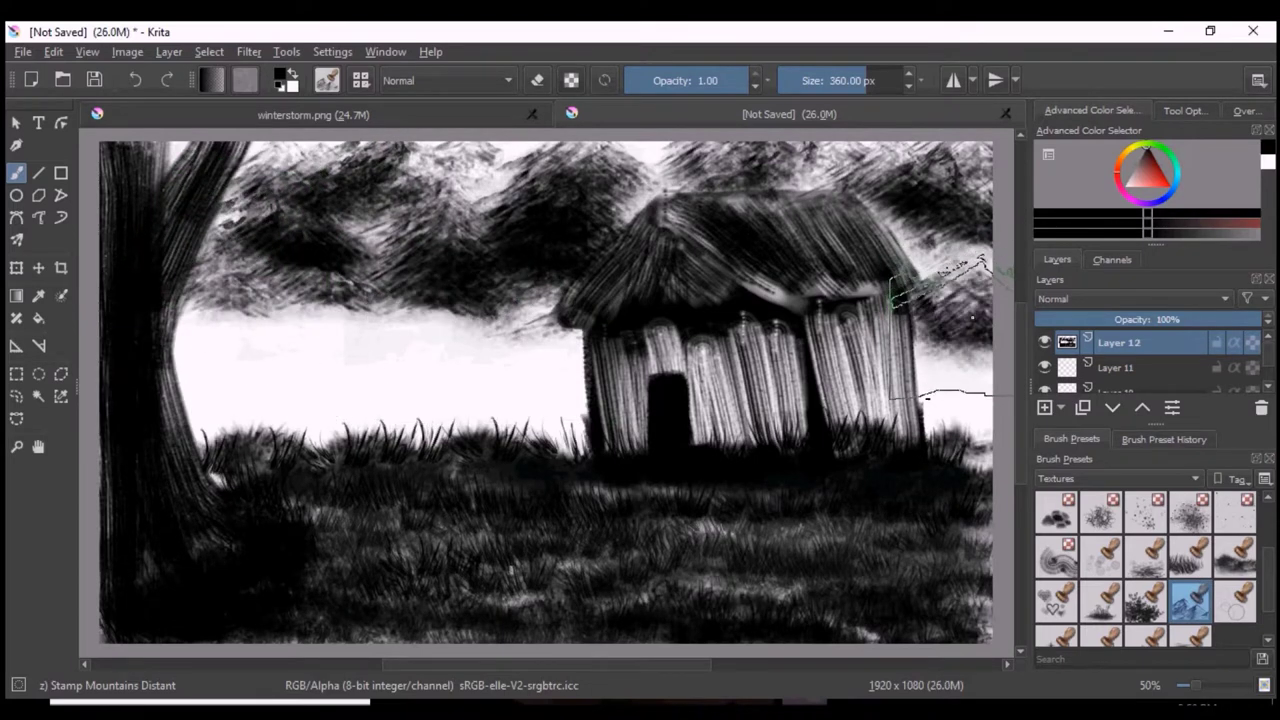
key("x")
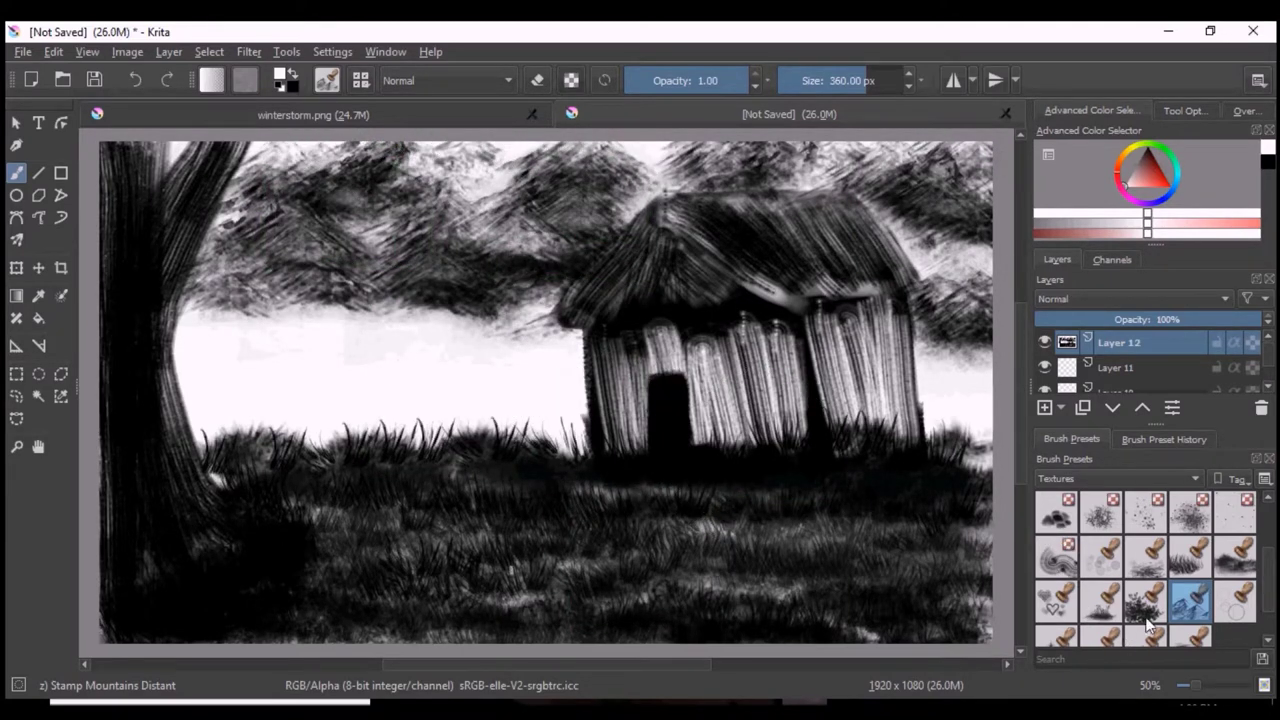
left_click(1228, 570)
scroll(1273, 604, "down", 1)
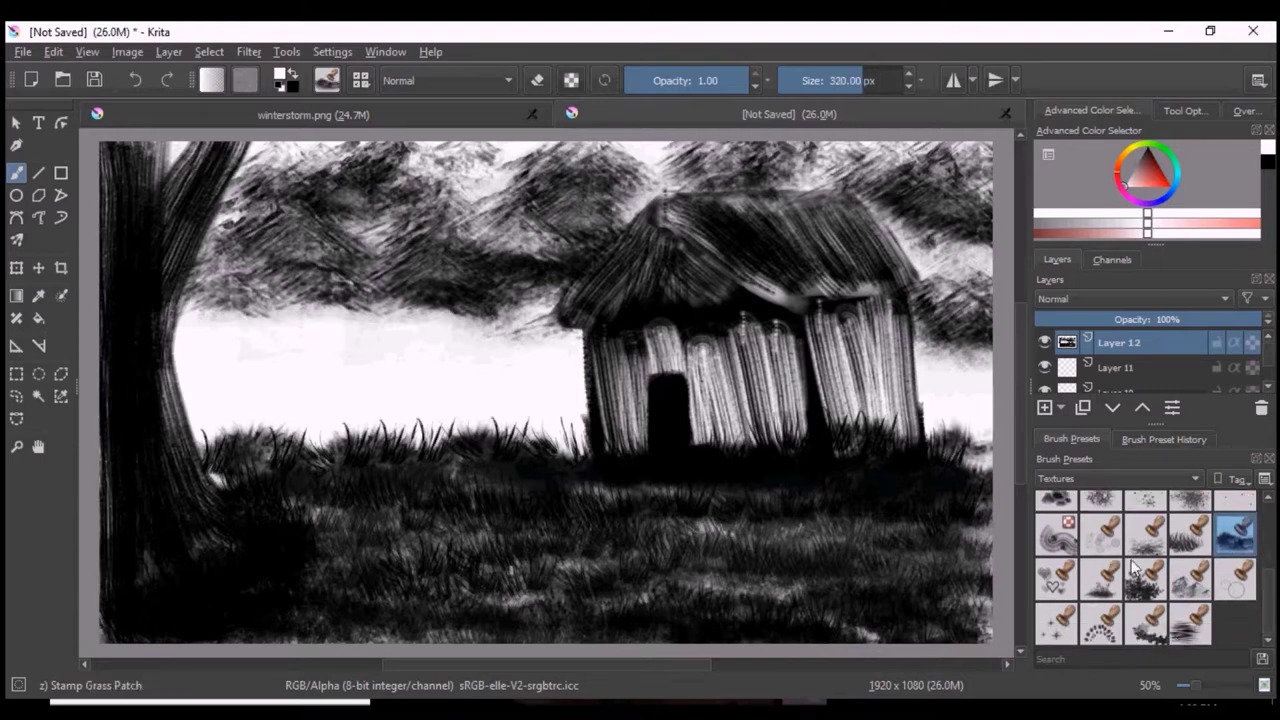
- Fill the band behind the grass with Stamp Floor texture and light Stamp Grass Patch tufts
left_click(1145, 533)
mouse_move(209, 297)
left_mouse_down()
mouse_move(953, 397)
mouse_move(350, 400)
left_mouse_up()
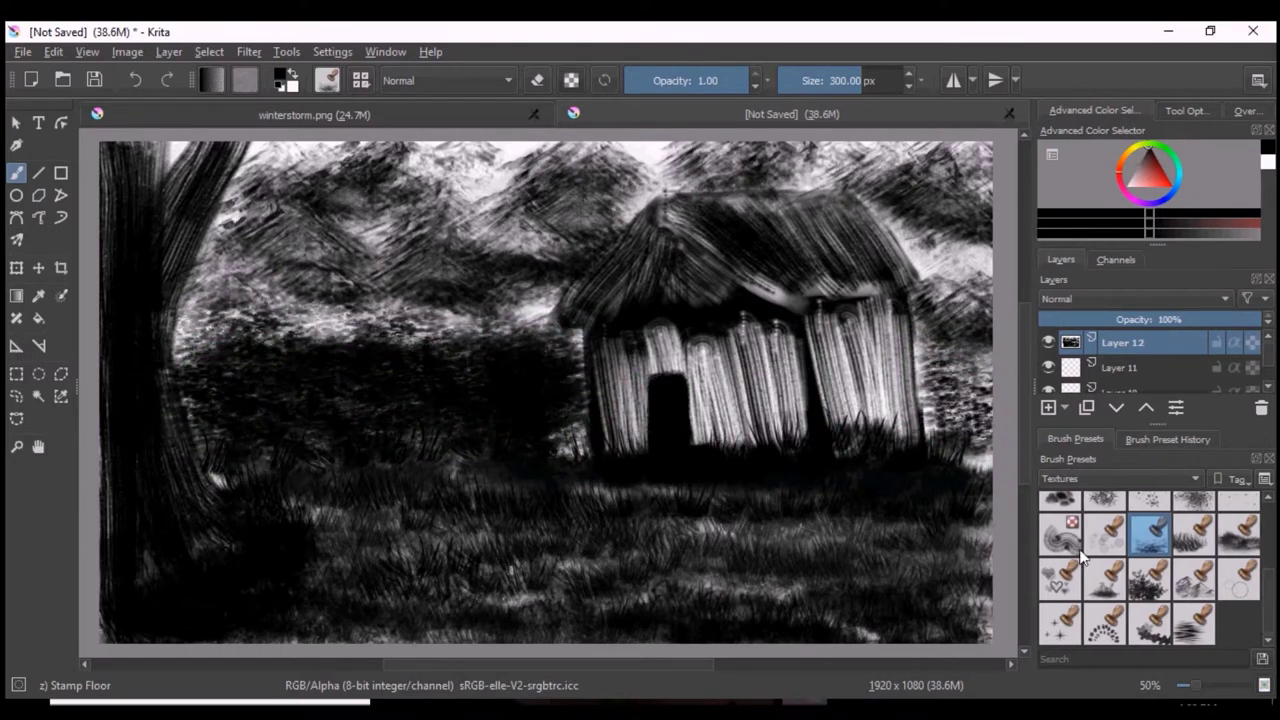
left_click(1238, 533)
mouse_move(157, 320)
left_mouse_down()
mouse_move(380, 405)
mouse_move(560, 380)
left_mouse_up()
- Switch to black and stamp dark grass across the mid-left band and both sides of the shack
key("x")
mouse_move(230, 320)
left_mouse_down()
mouse_move(305, 312)
mouse_move(286, 329)
mouse_move(271, 414)
mouse_move(314, 448)
left_mouse_up()
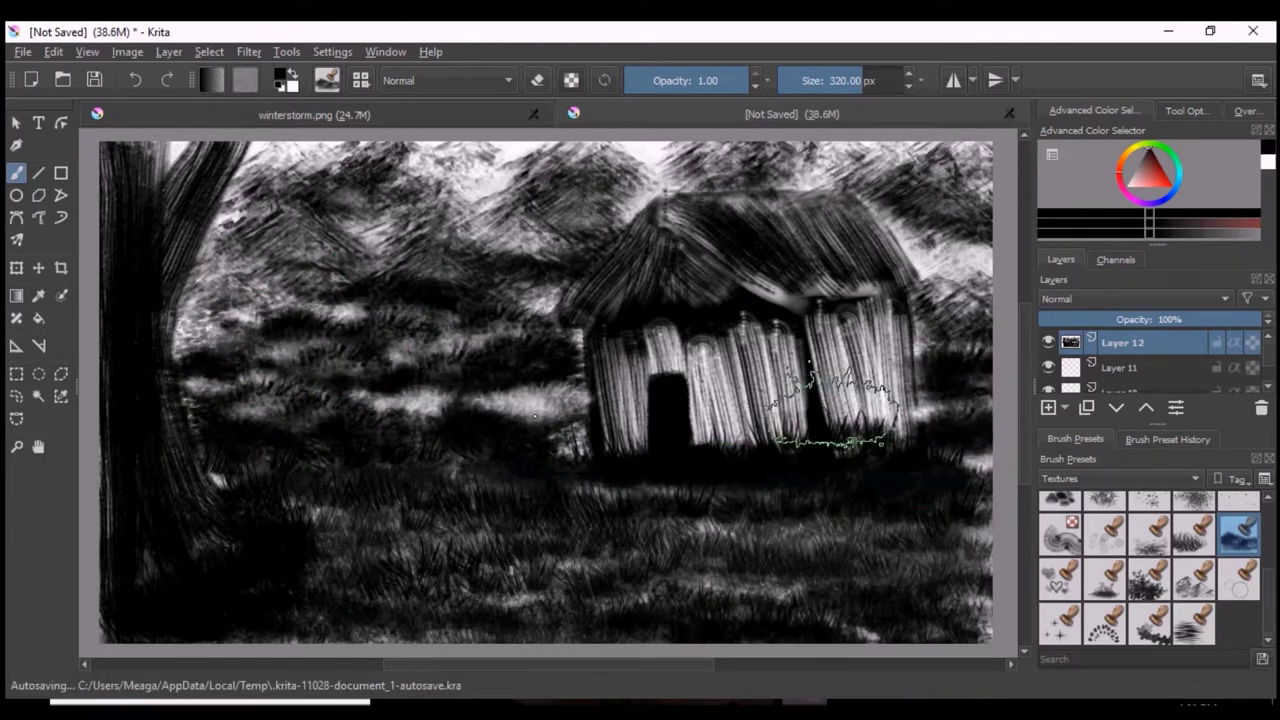
mouse_move(470, 385)
left_mouse_down()
mouse_move(386, 357)
mouse_move(209, 343)
mouse_move(471, 400)
mouse_move(510, 460)
left_mouse_up()
left_click(1194, 530)
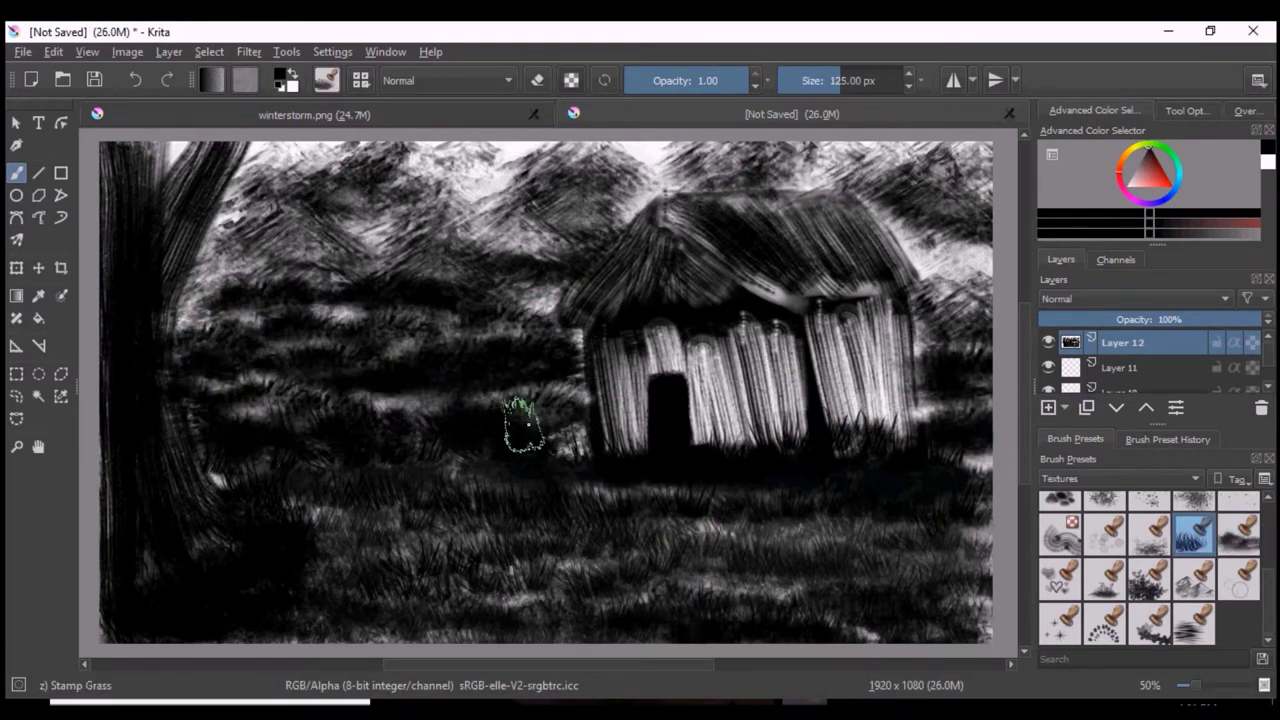
left_click_drag(466, 335, 294, 296)
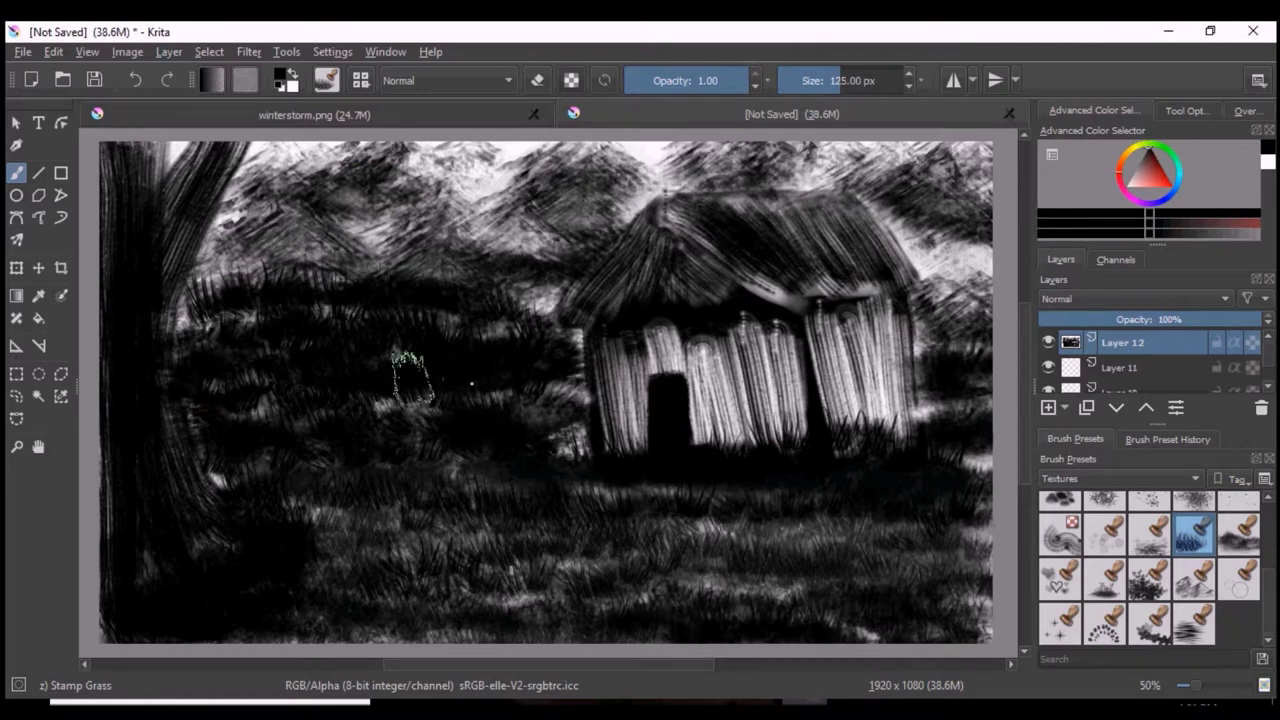
left_click_drag(490, 415, 575, 330)
mouse_move(951, 420)
left_mouse_down()
mouse_move(930, 325)
mouse_move(950, 350)
left_mouse_up()
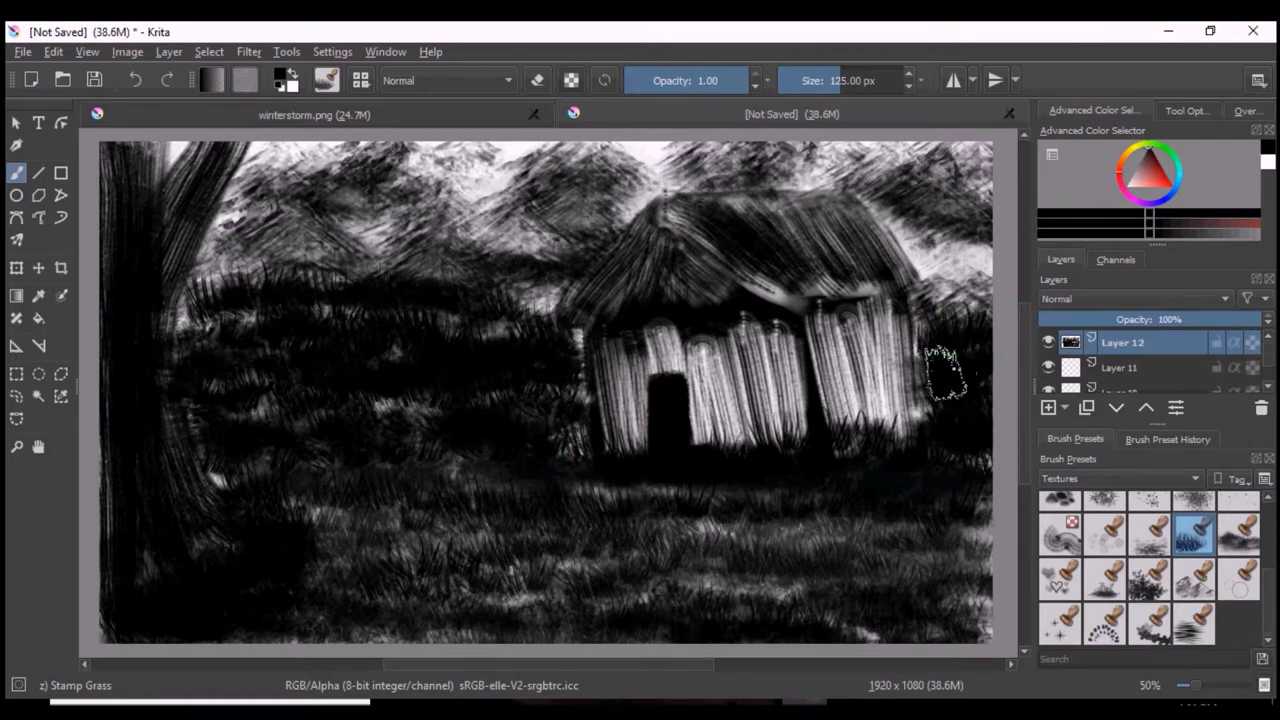
left_click_drag(480, 320, 235, 300)
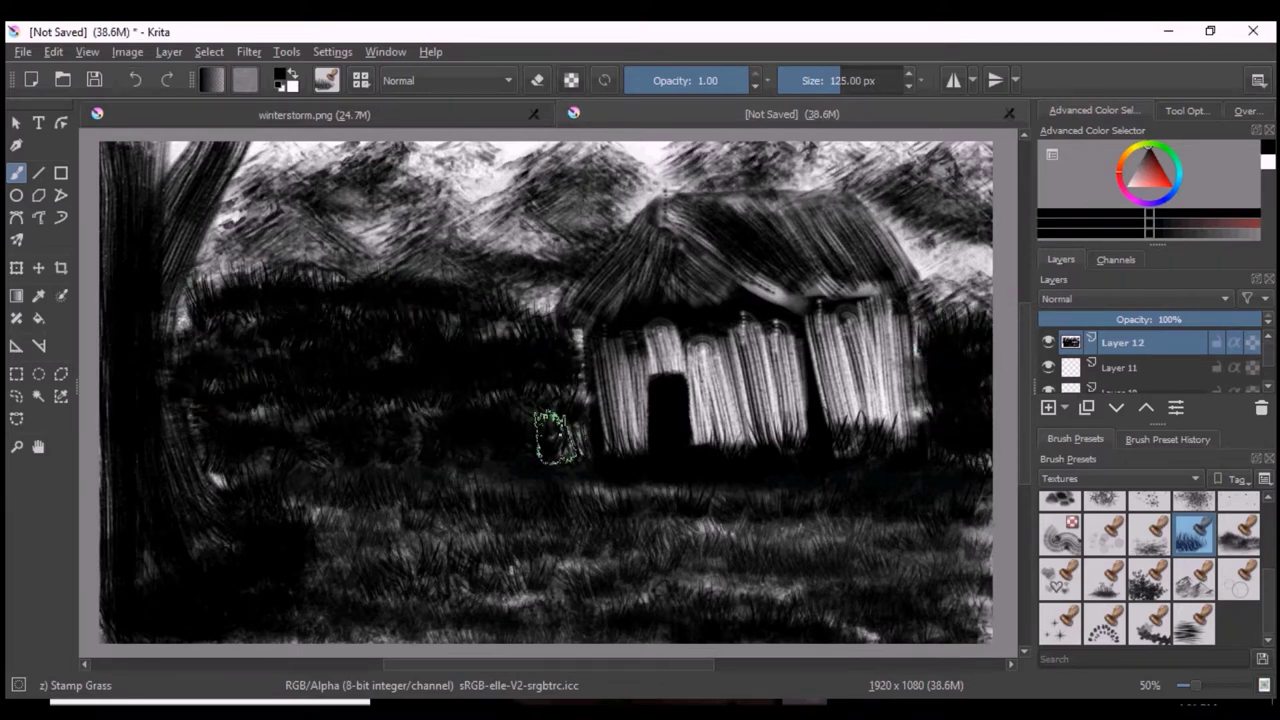
left_click(22, 51)
- Save the painting as oldmountainshack.png in PNG format, accepting the default PNG options
left_click(68, 155)
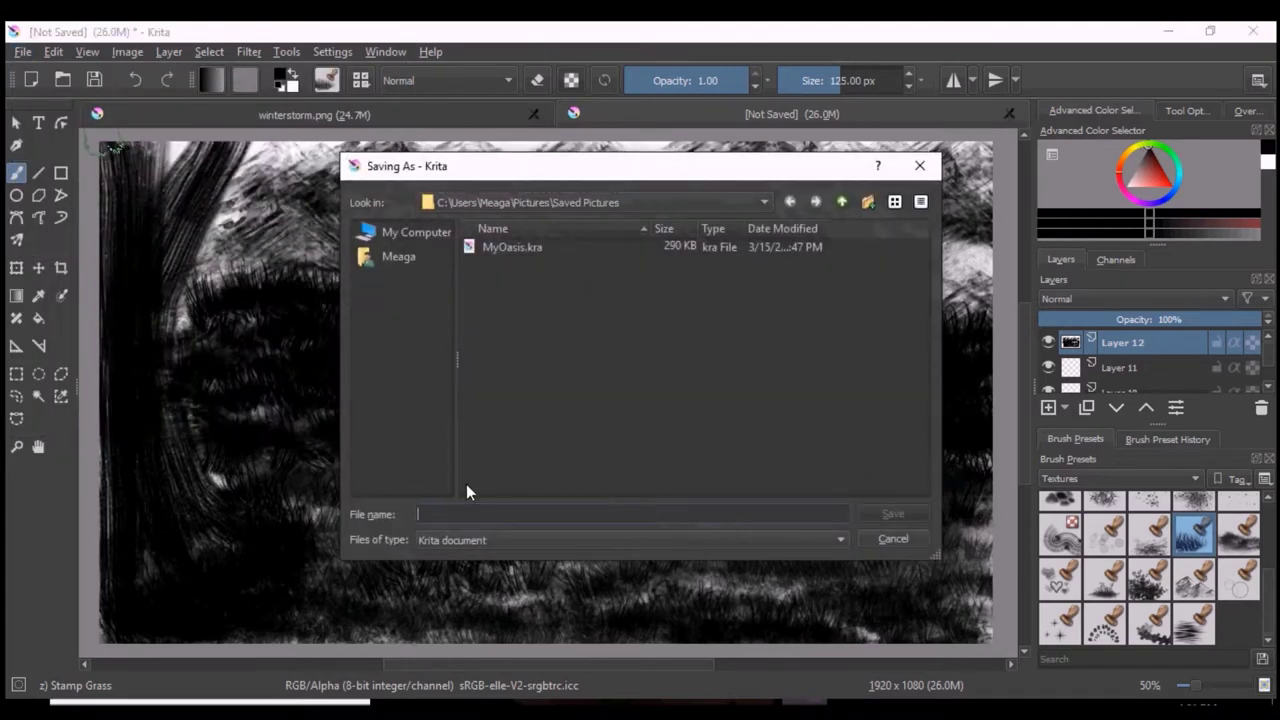
type("oldmountainshack")
left_click(638, 540)
left_click(440, 487)
left_click(470, 540)
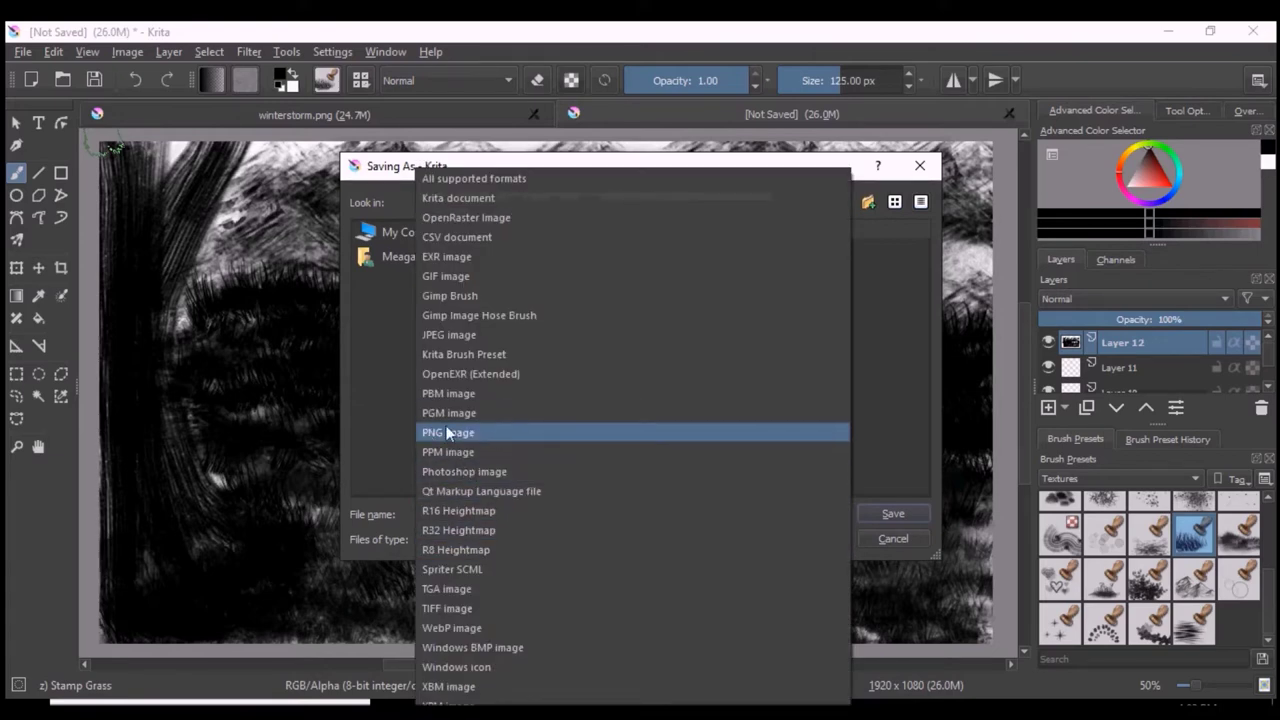
left_click(468, 428)
key("Return")
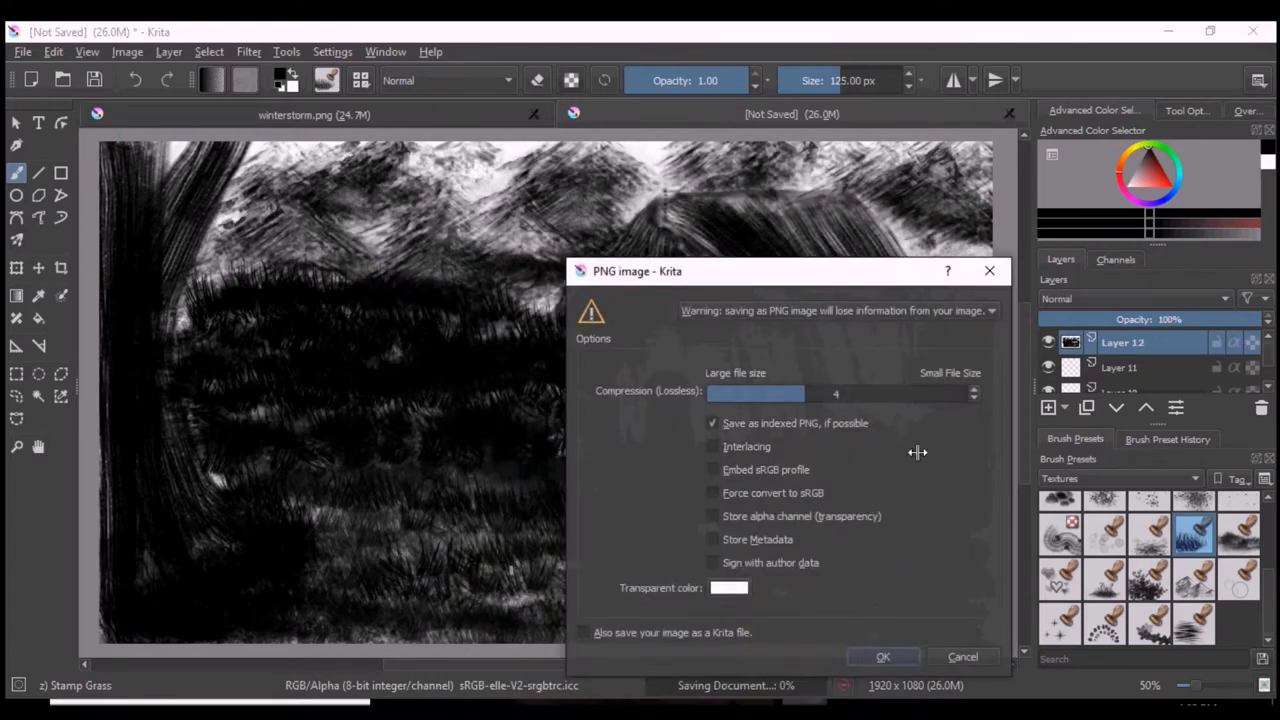
left_click(886, 655)
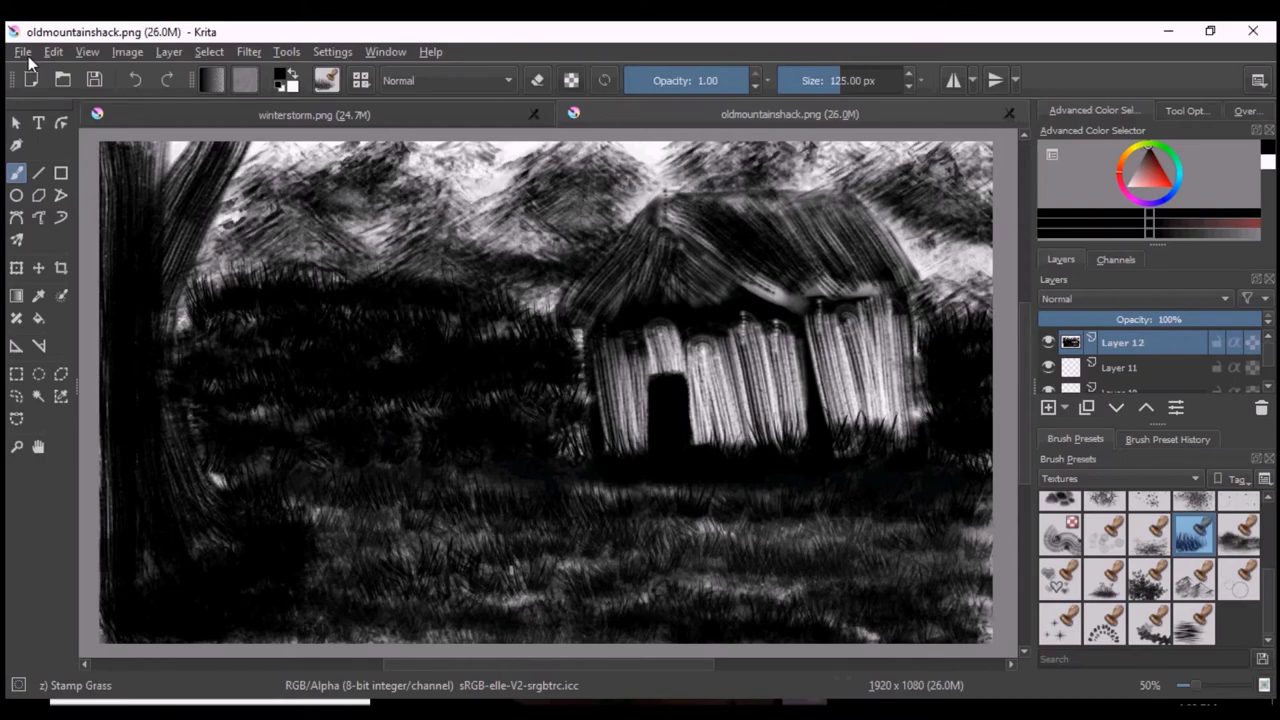